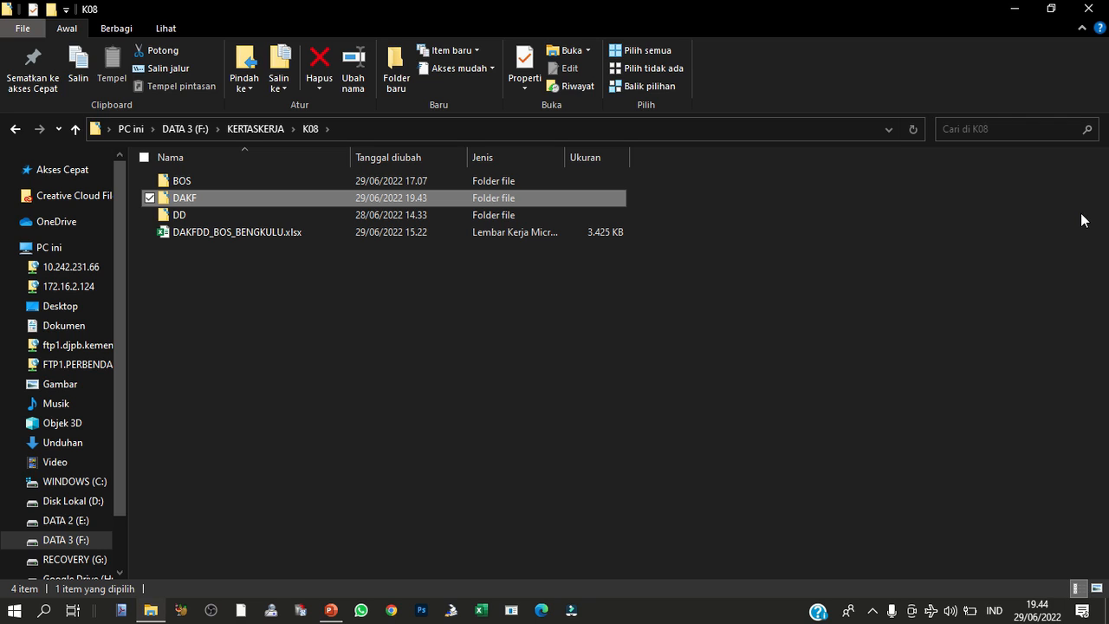
- Open the DAKF folder and open the DATA DIPA.xlsx workbook from it
double_click(313, 199)
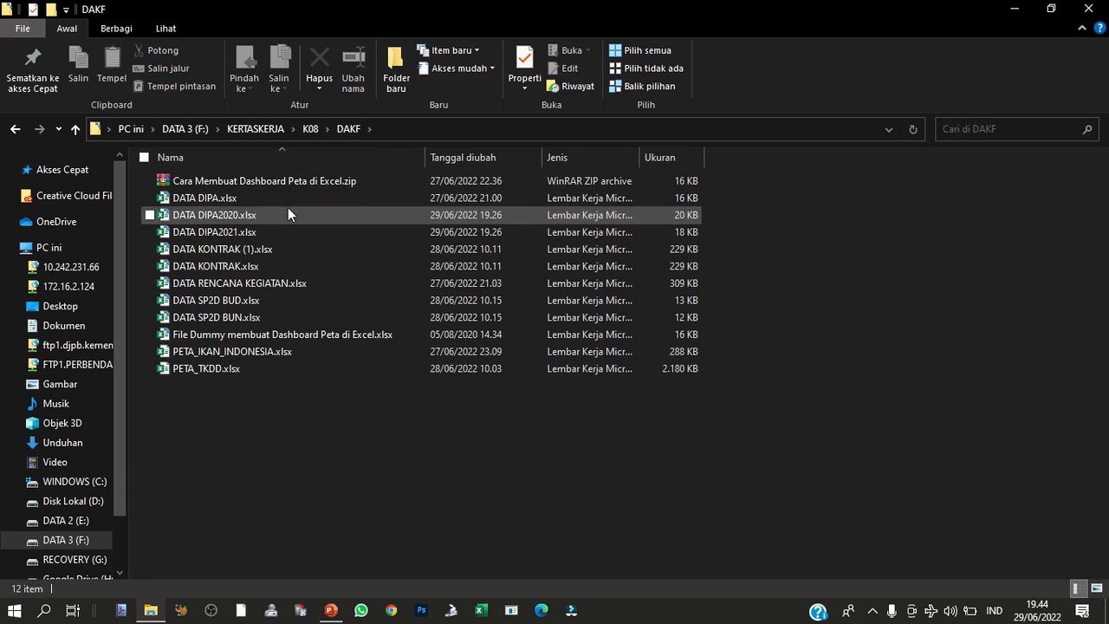
double_click(270, 200)
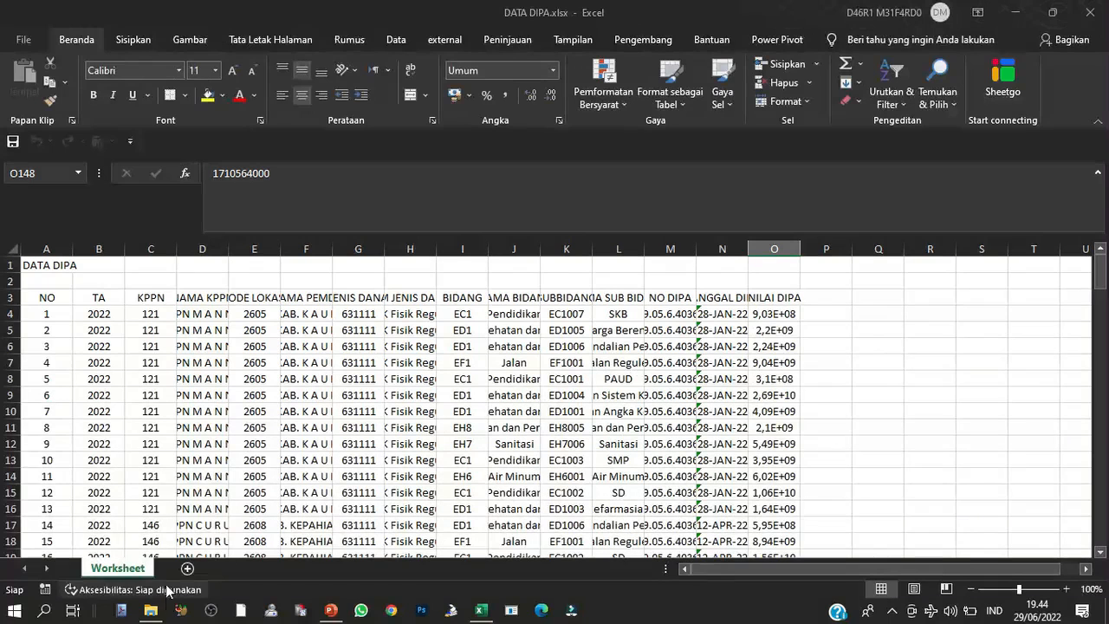
- Open DATA KONTRAK (1).xlsx and DATA KONTRAK.xlsx from the DAKF folder
left_click(151, 610)
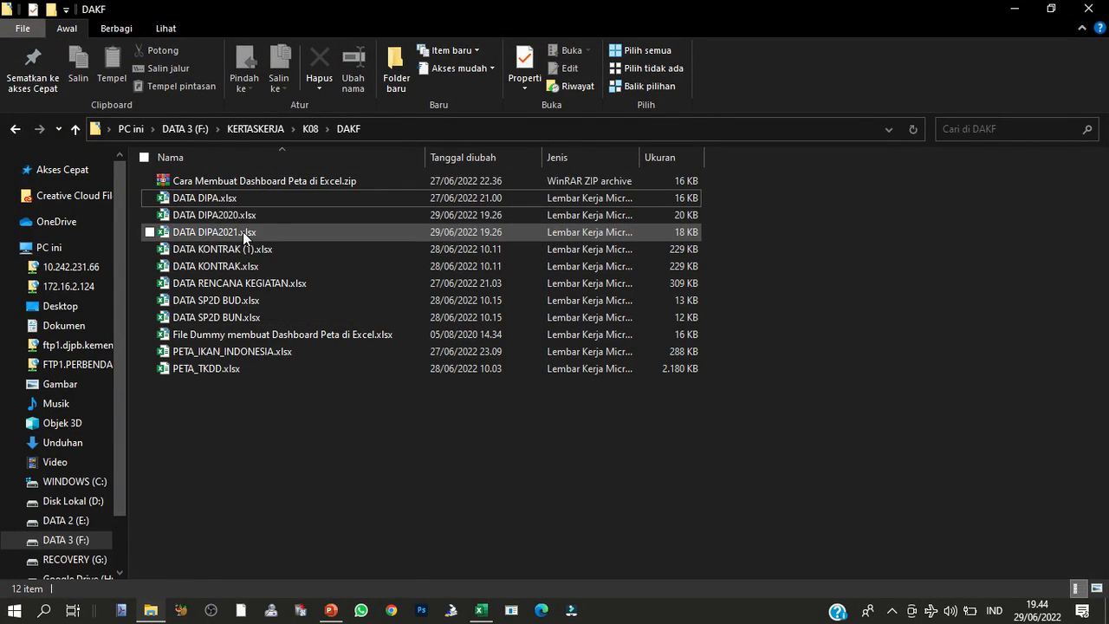
double_click(281, 250)
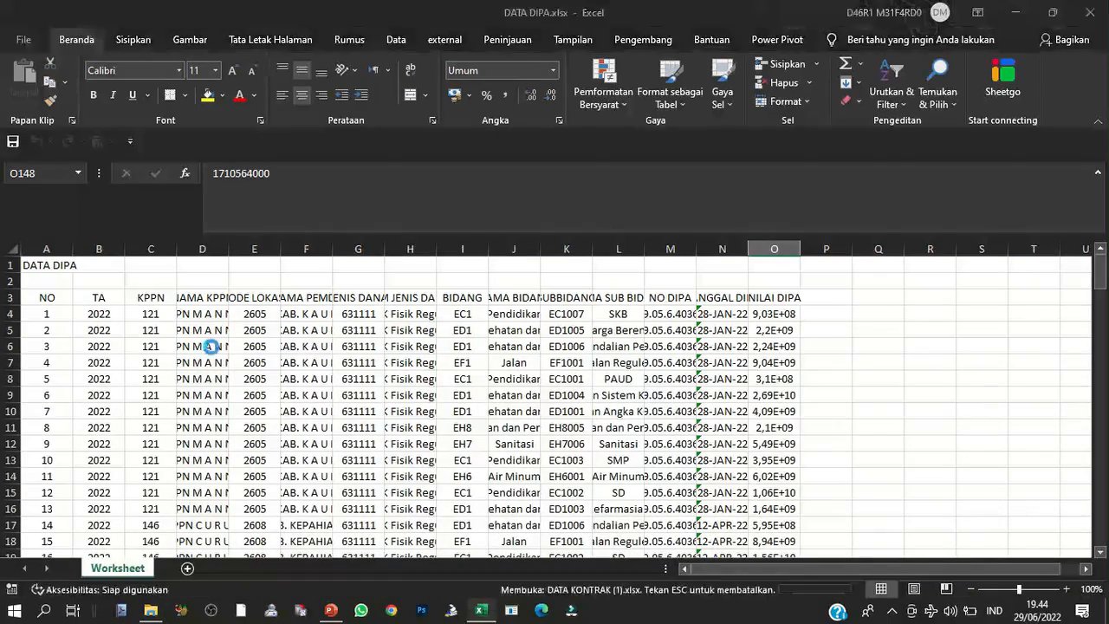
key("alt+Tab")
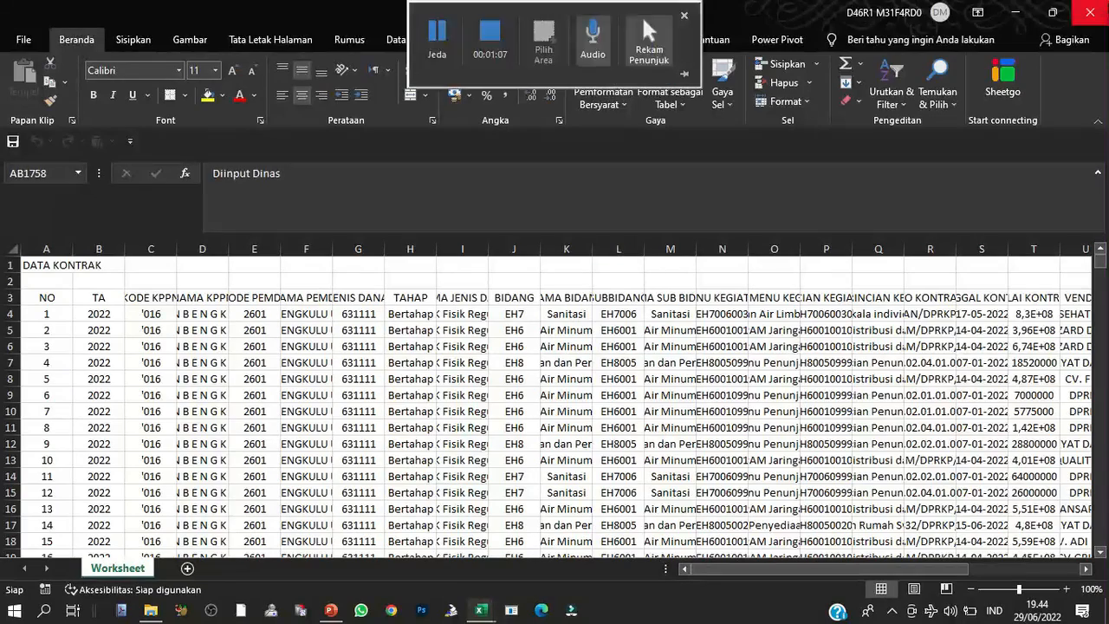
key("alt+Tab")
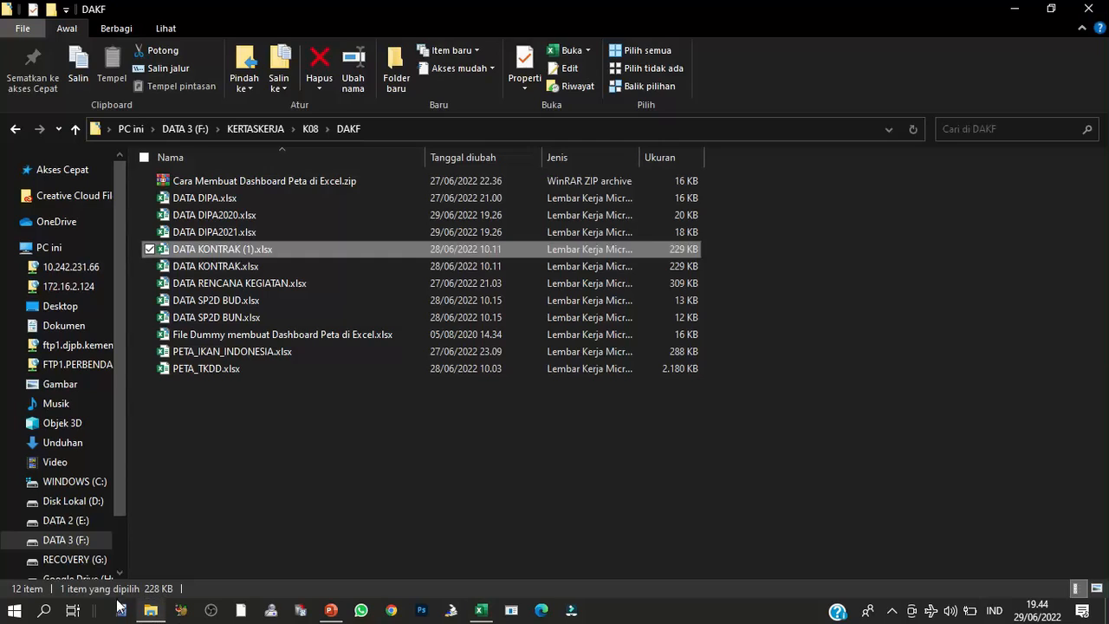
double_click(257, 265)
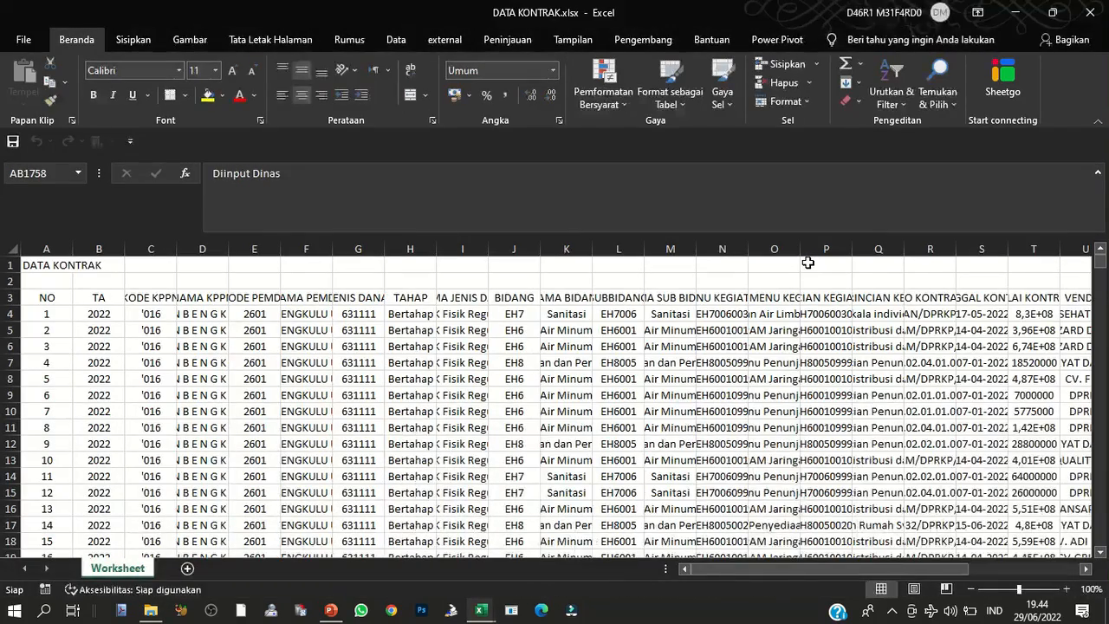
- Look over the DATA RENCANA KEGIATAN and DATA SP2D BUD files in the DAKF folder
key("alt+Tab")
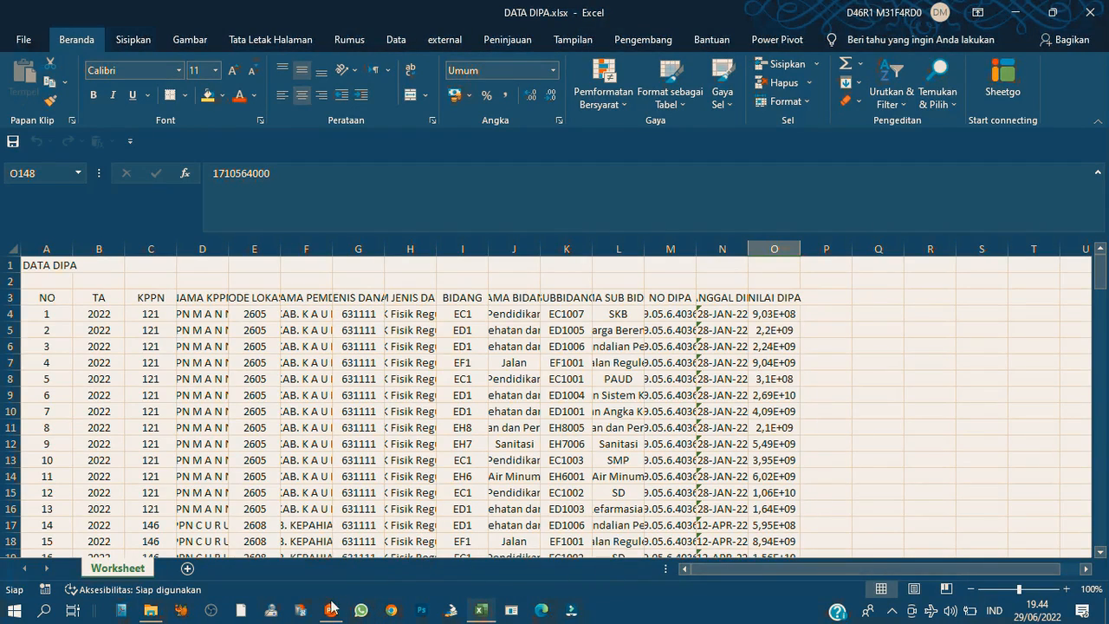
left_click(221, 578)
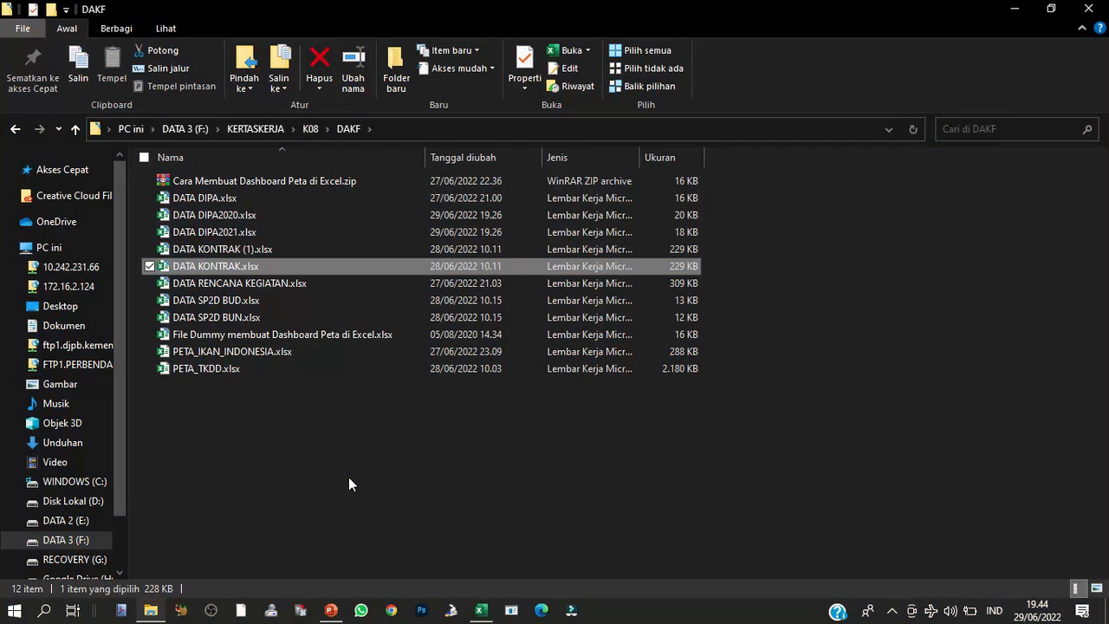
left_click_drag(348, 477, 484, 502)
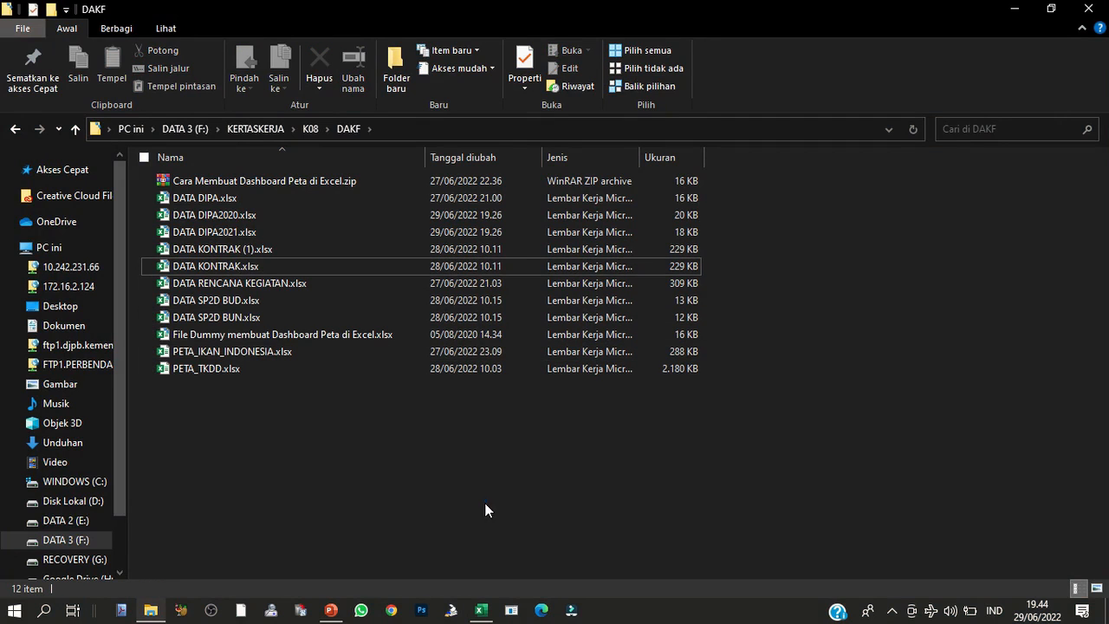
left_click(297, 285)
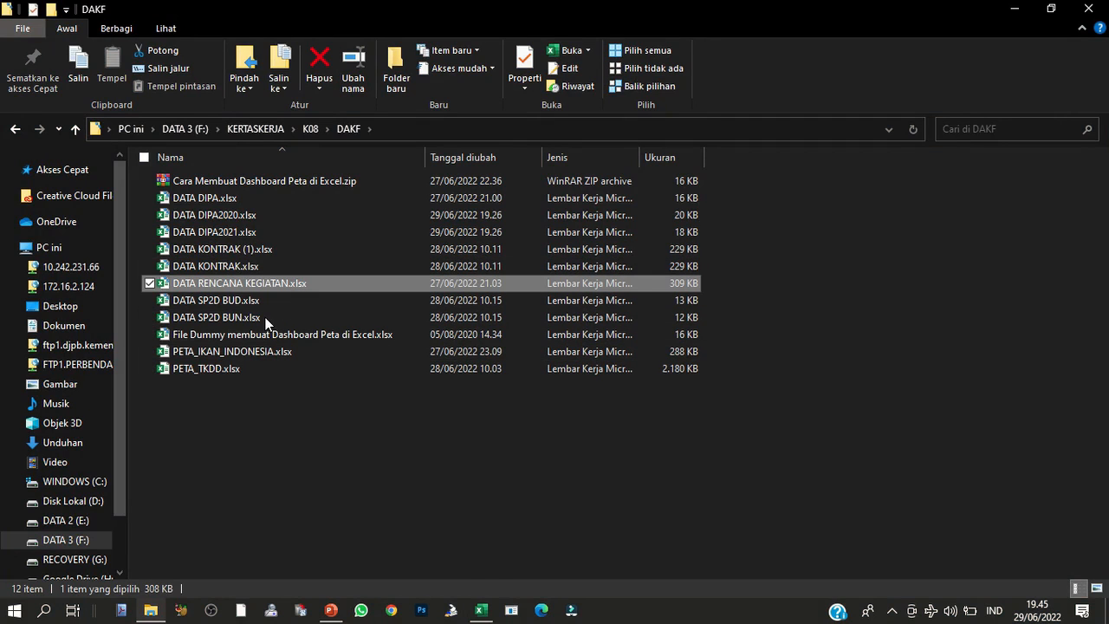
left_click(260, 301)
key("shift+F10")
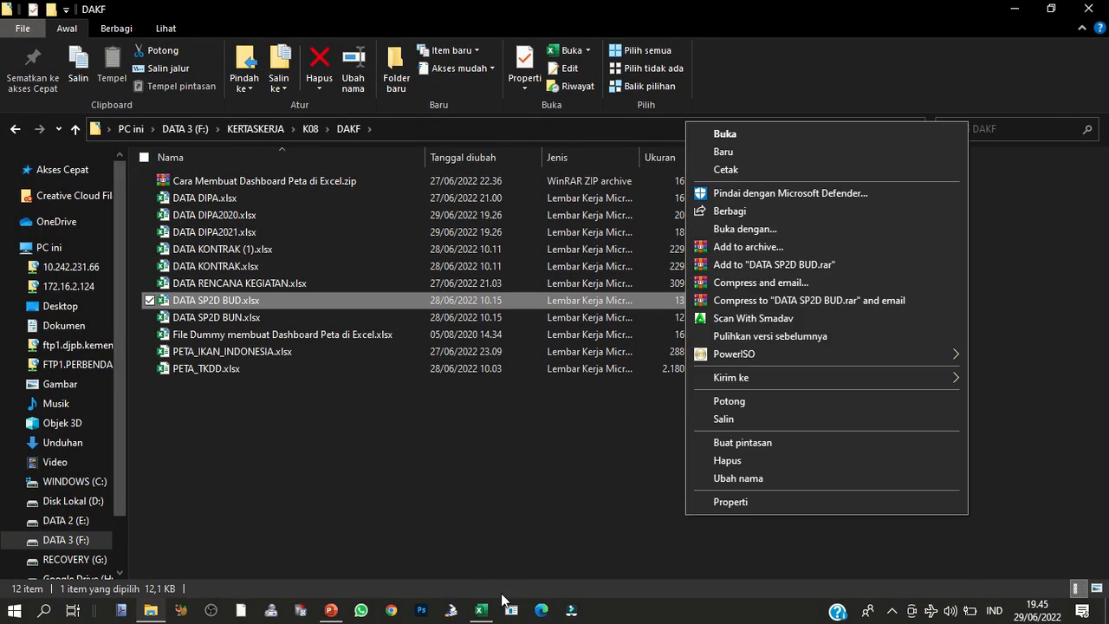
- Switch to the DATA DIPA workbook in Excel and autofit the widths of the columns from B onward to their contents
left_click(483, 612)
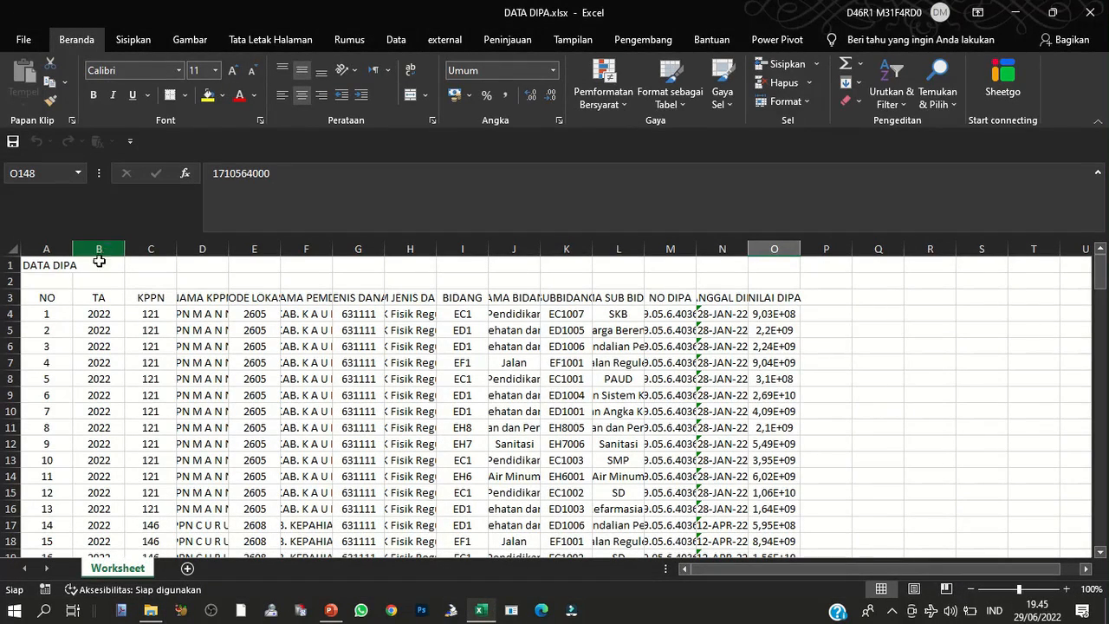
left_click(46, 297)
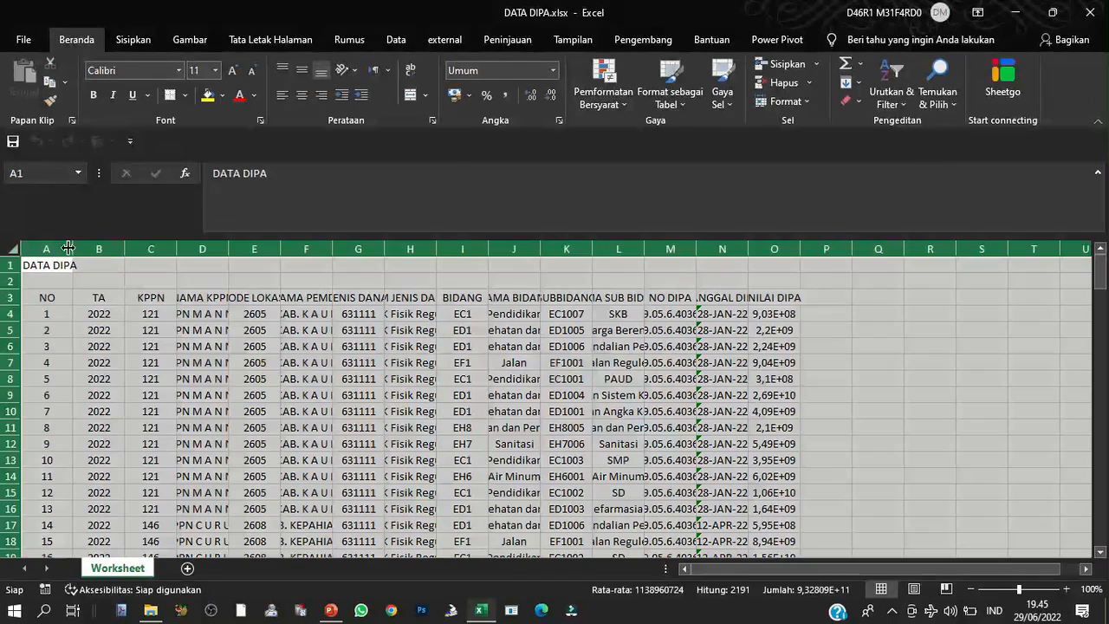
left_click(13, 248)
right_click(75, 248)
left_click(45, 247)
left_click(56, 247, "ctrl")
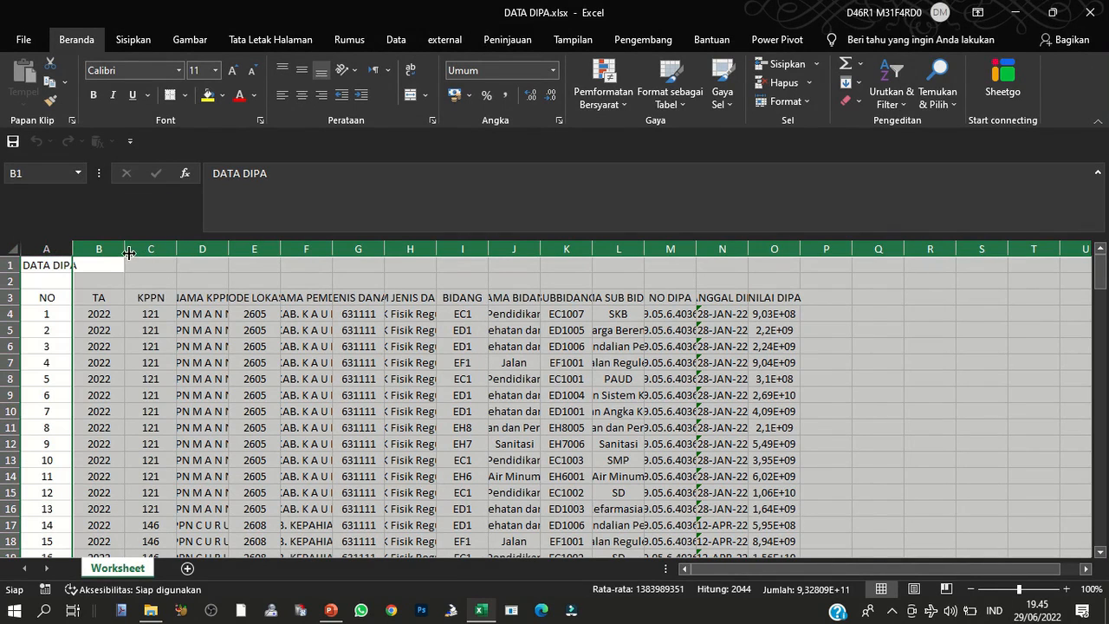
double_click(125, 248)
mouse_move(769, 568)
left_mouse_down()
mouse_move(985, 568)
mouse_move(773, 568)
left_mouse_up()
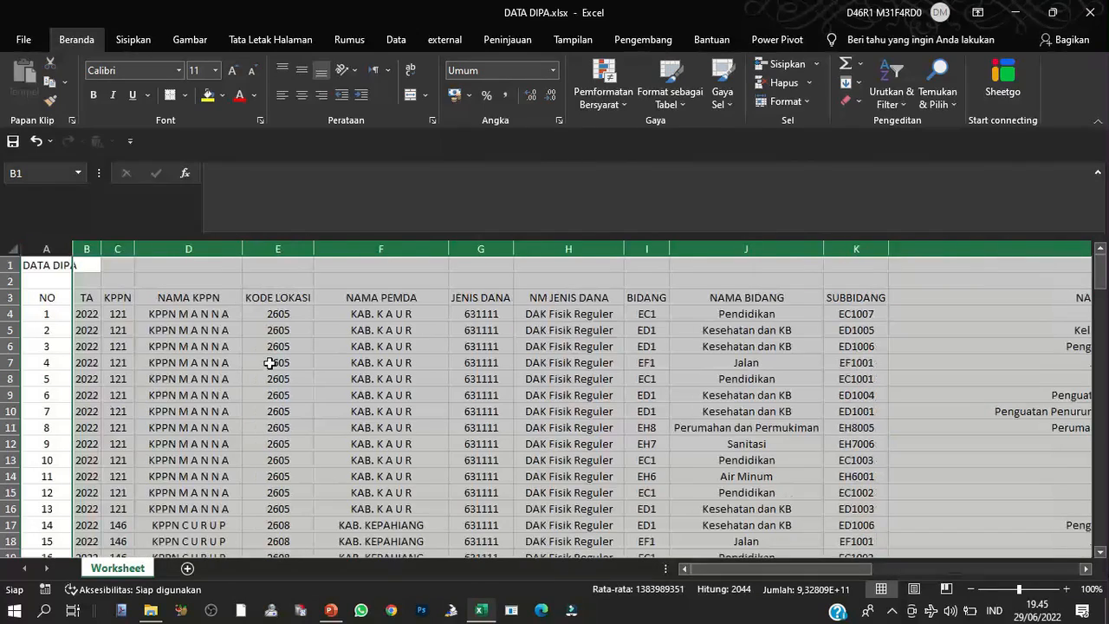
left_click(219, 299)
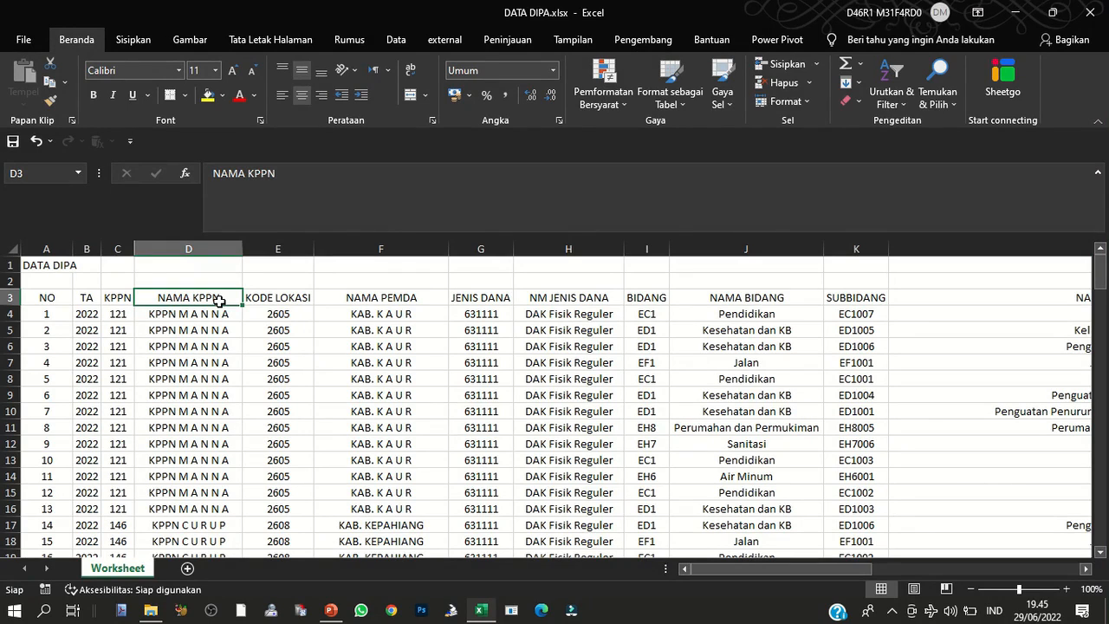
- Check the DATA SP2D BUN and DATA SP2D BUD files in the DAKF folder
left_click(151, 610)
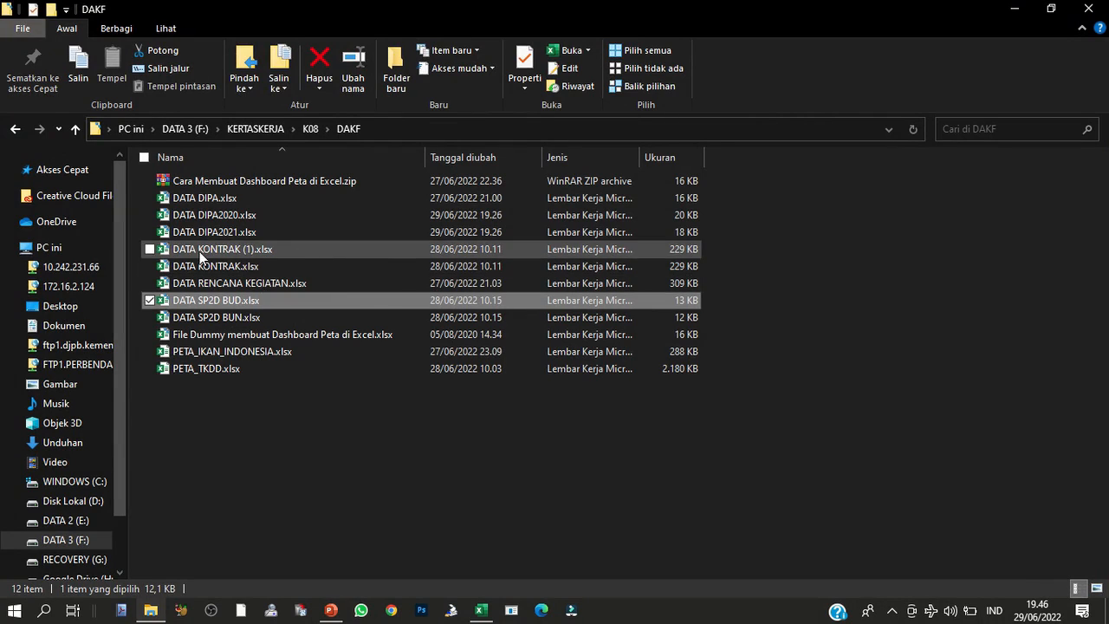
left_click(259, 317)
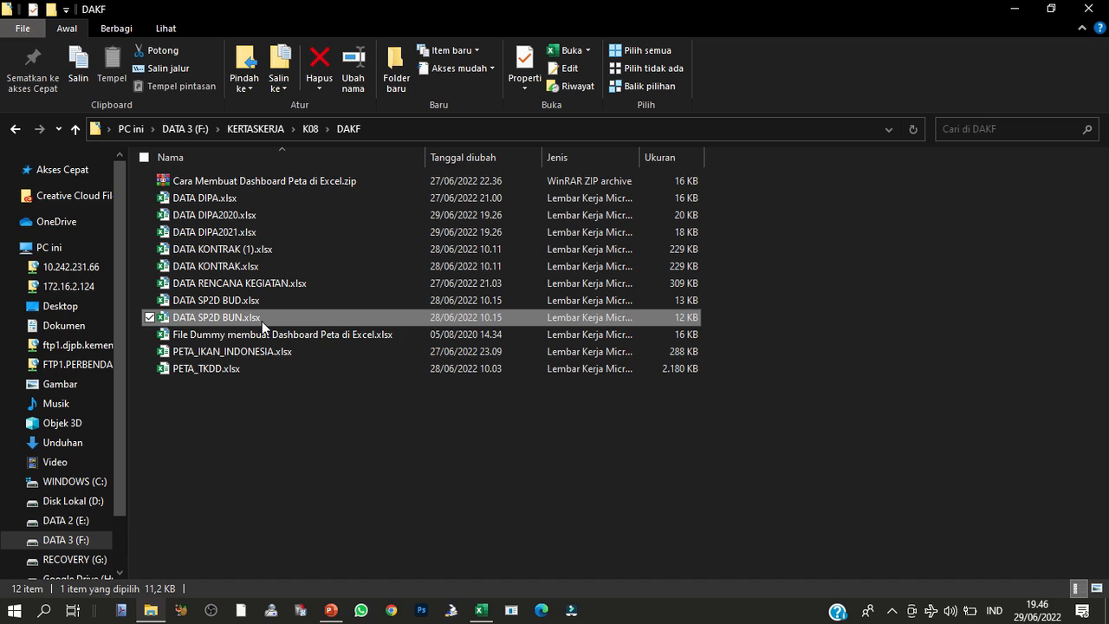
left_click(291, 302)
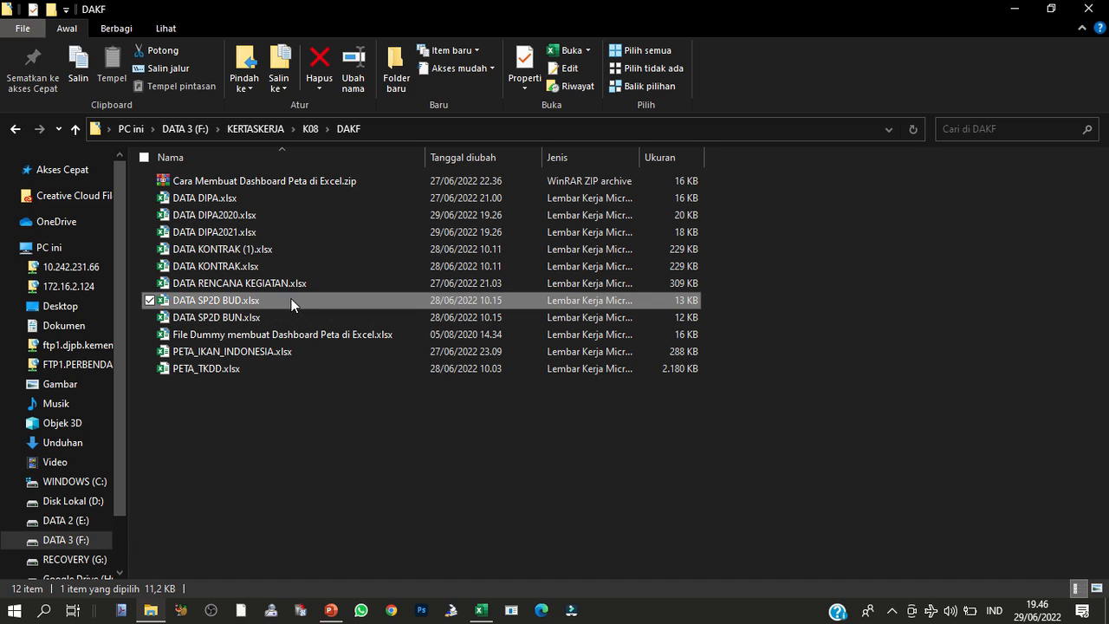
- Convert the range A3:O148 in the DATA DIPA workbook in Excel into a table with headers
left_click(525, 587)
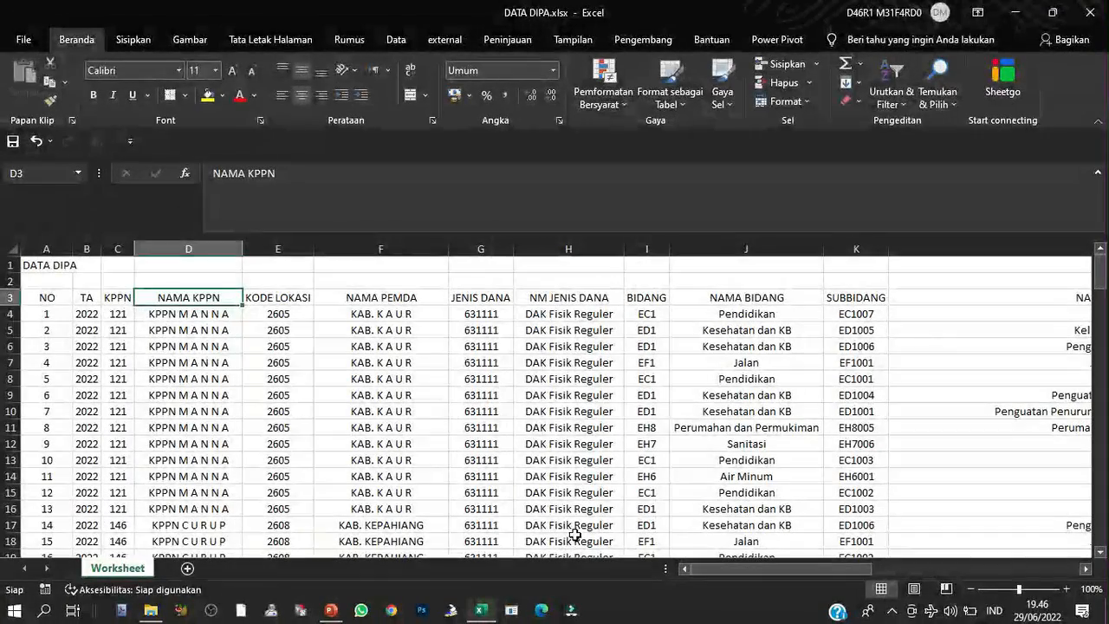
left_click(51, 299)
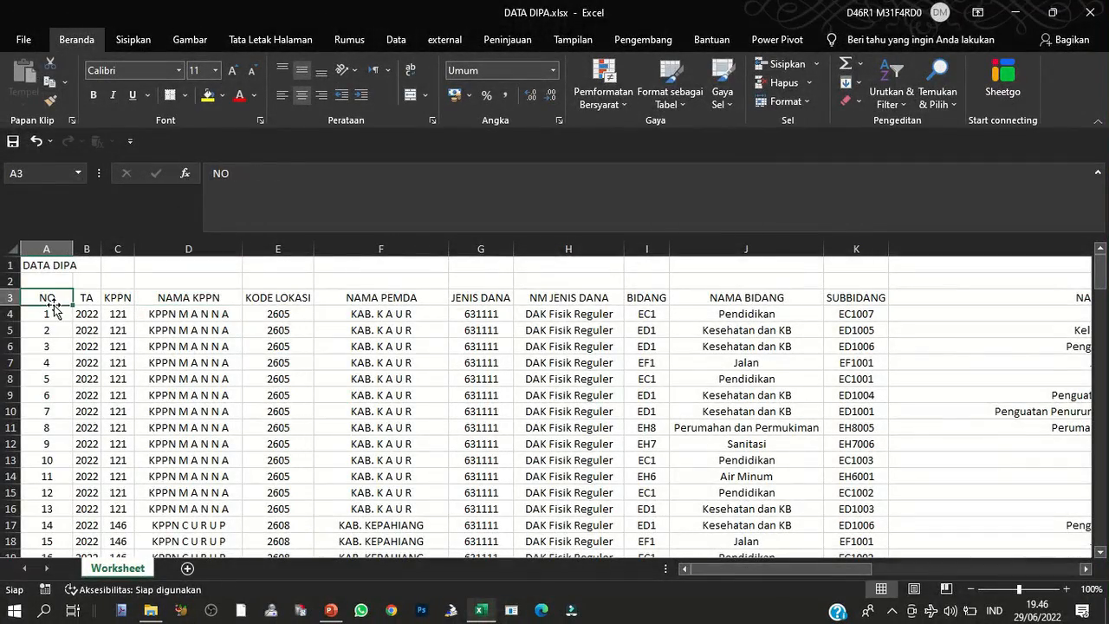
mouse_move(55, 311)
left_mouse_down()
mouse_move(135, 310)
mouse_move(17, 303)
mouse_move(52, 297)
left_mouse_up()
right_click(52, 297)
left_click(43, 298)
key("ctrl+t")
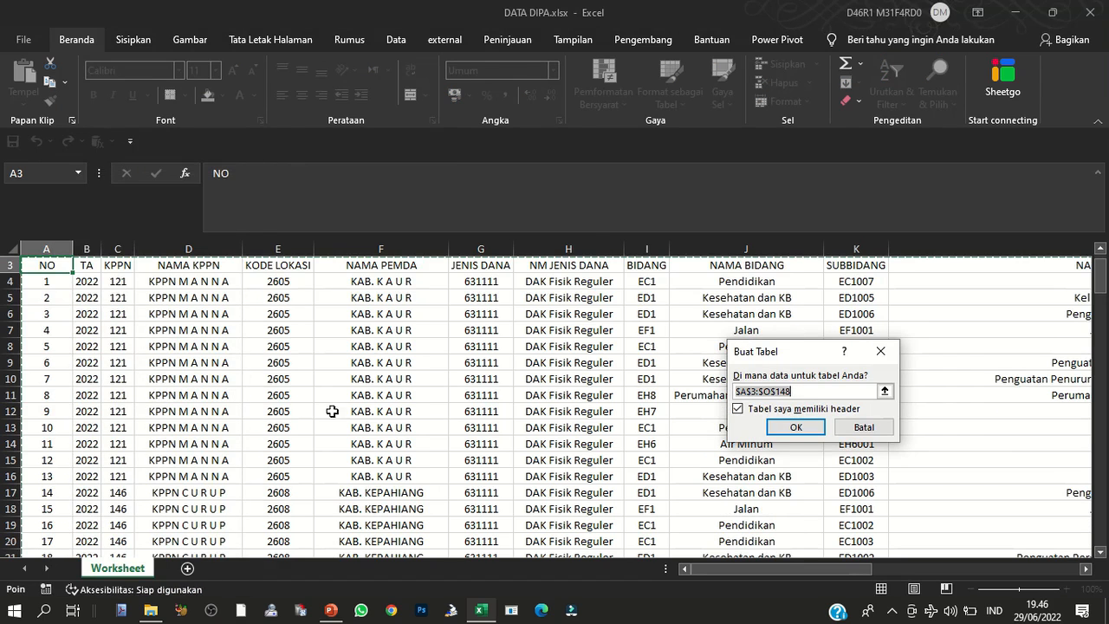
left_click(815, 438)
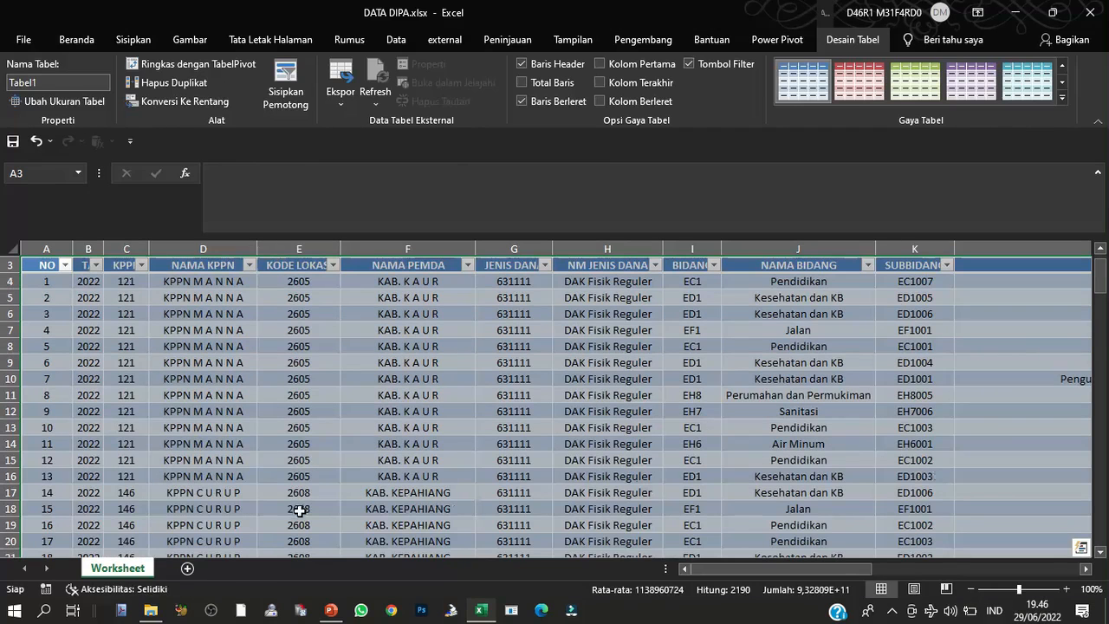
- Rename the DIPA data table to Tabel1DIPA
left_click(173, 312)
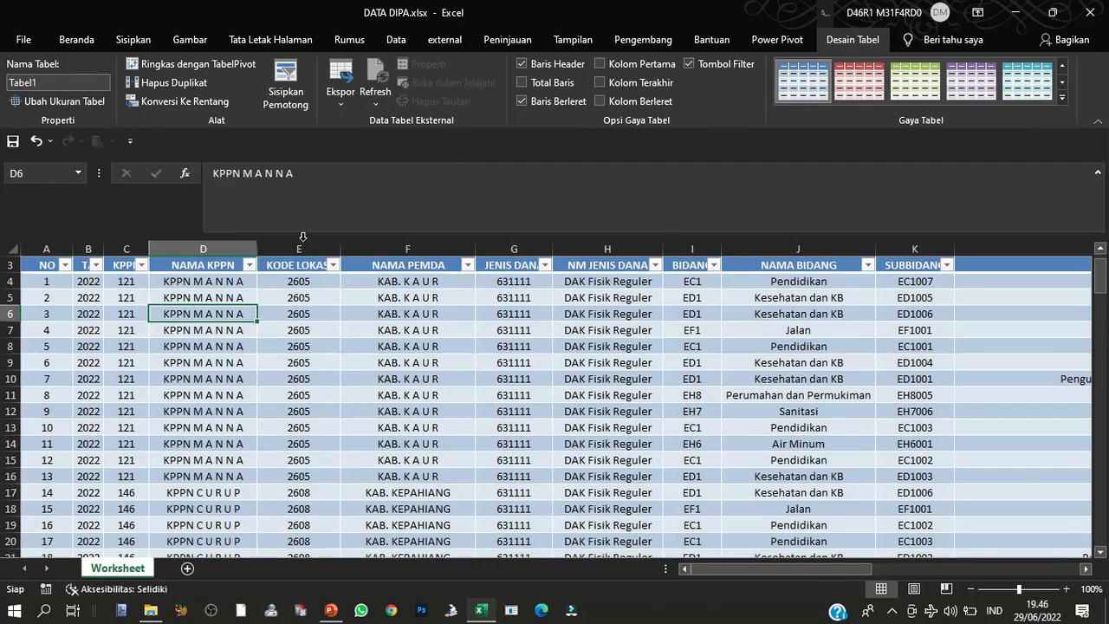
left_click(101, 80)
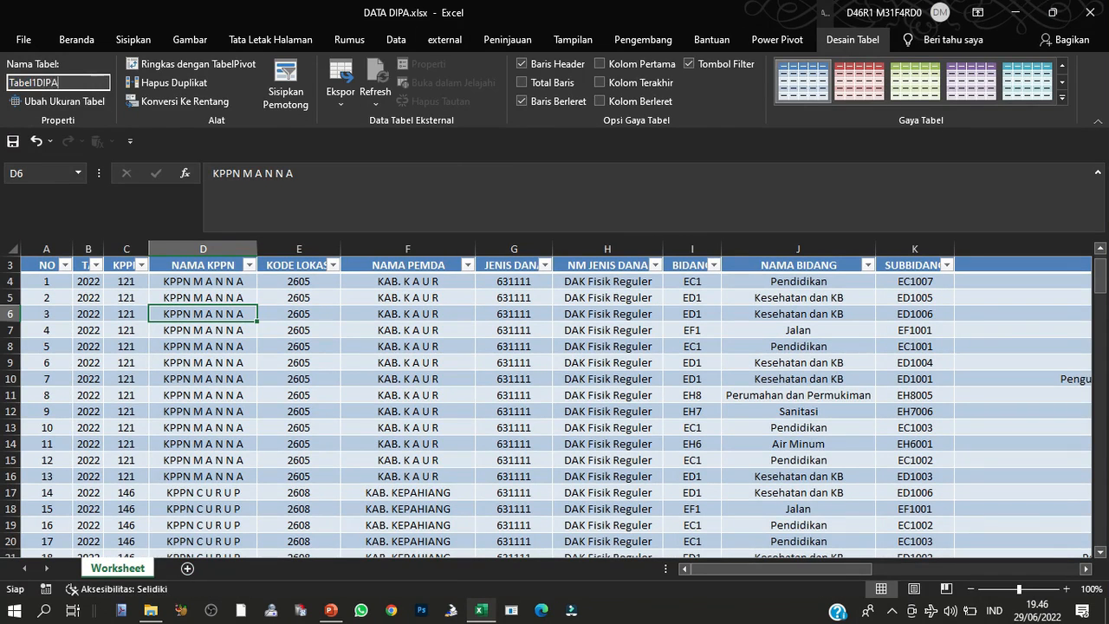
key("Return")
key("Return")
key("Return")
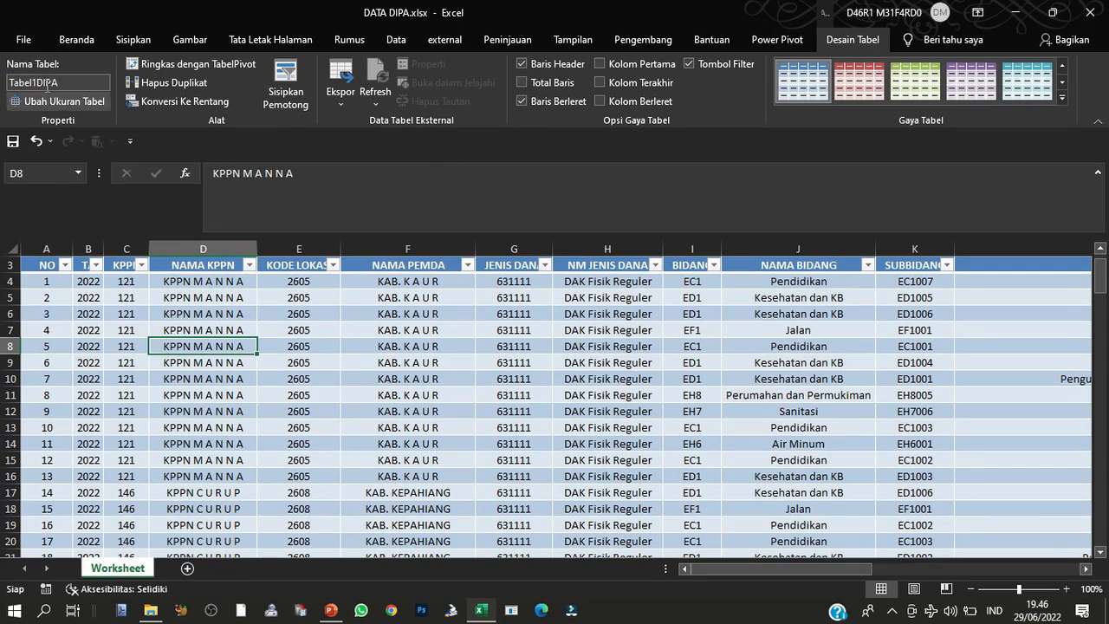
- Create a PivotTable on a new worksheet using Tabel1DIPA as the source
left_click(128, 40)
left_click(30, 95)
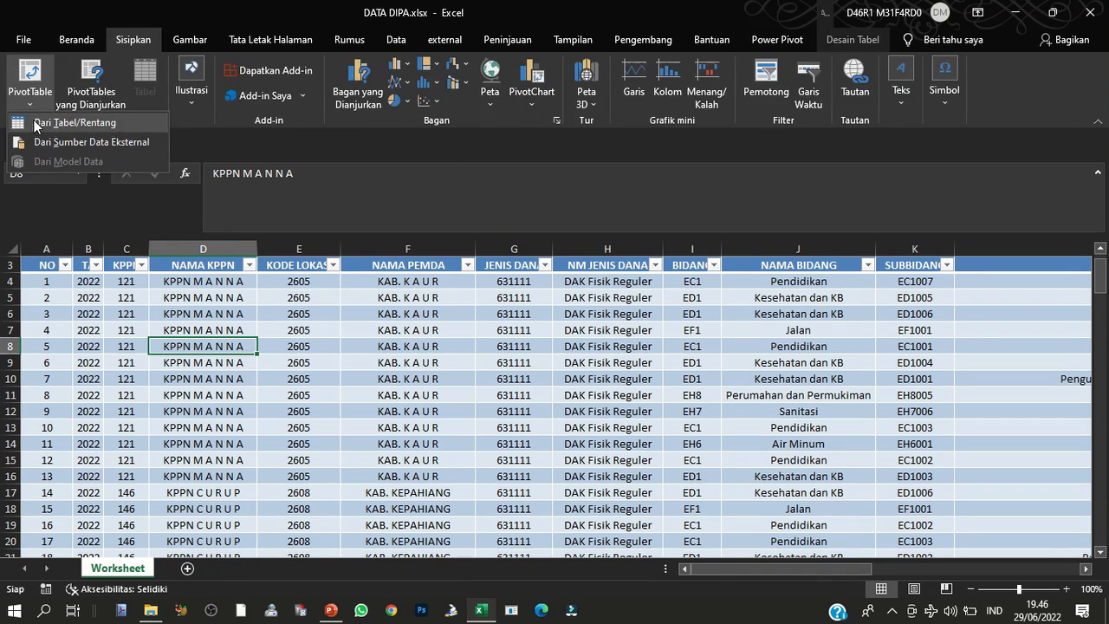
left_click(83, 127)
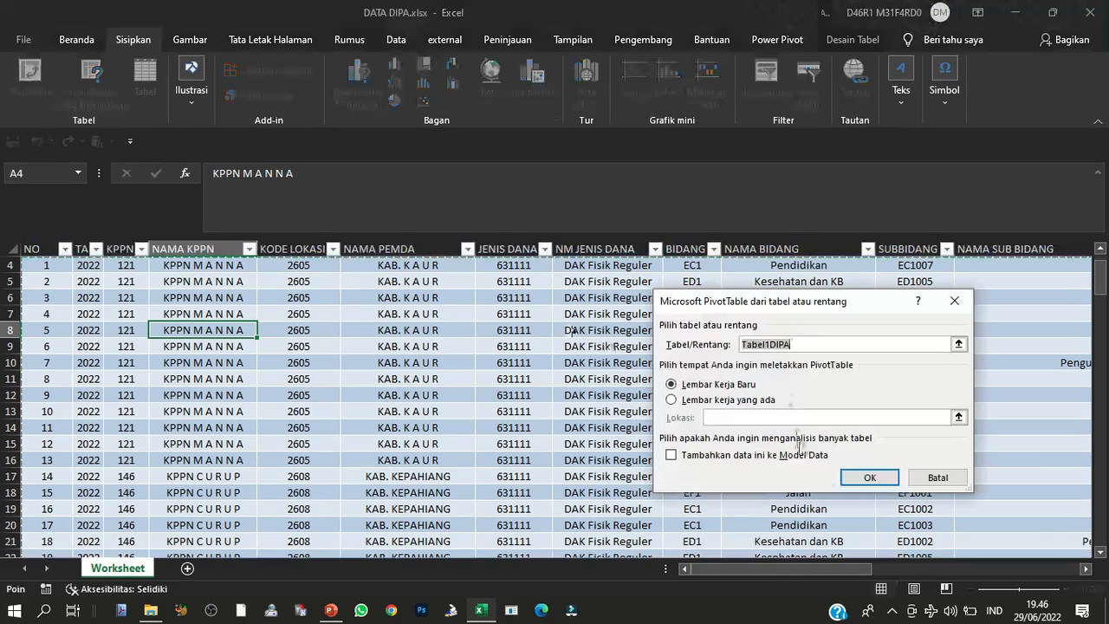
left_click(870, 477)
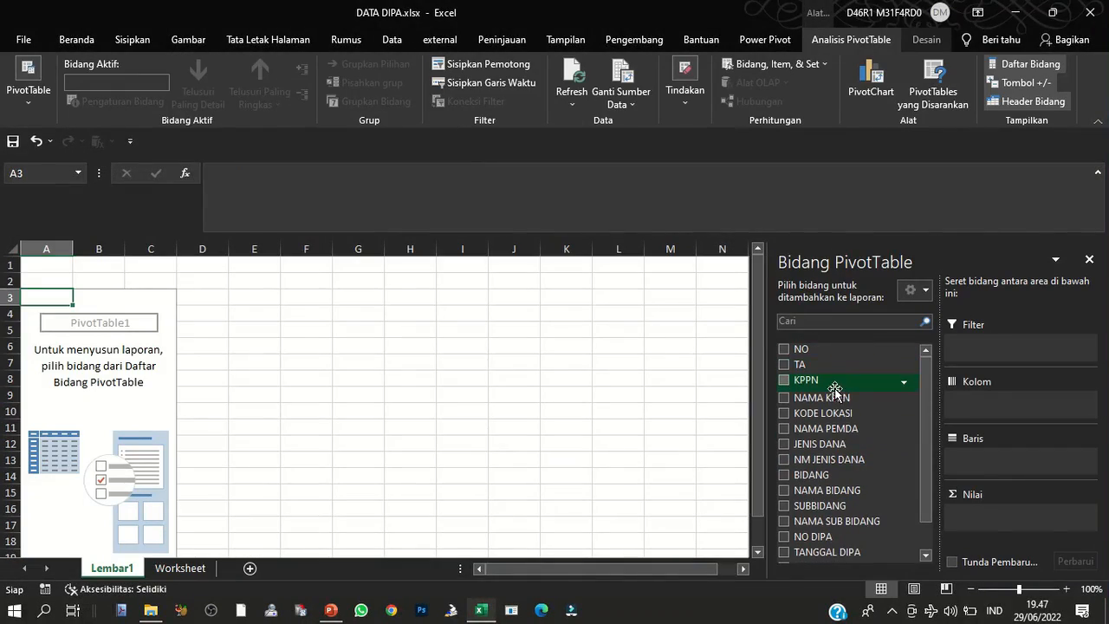
- Add NAMA KPPN to the PivotTable rows and NILAI DIPA to its values
left_click_drag(823, 397, 952, 457)
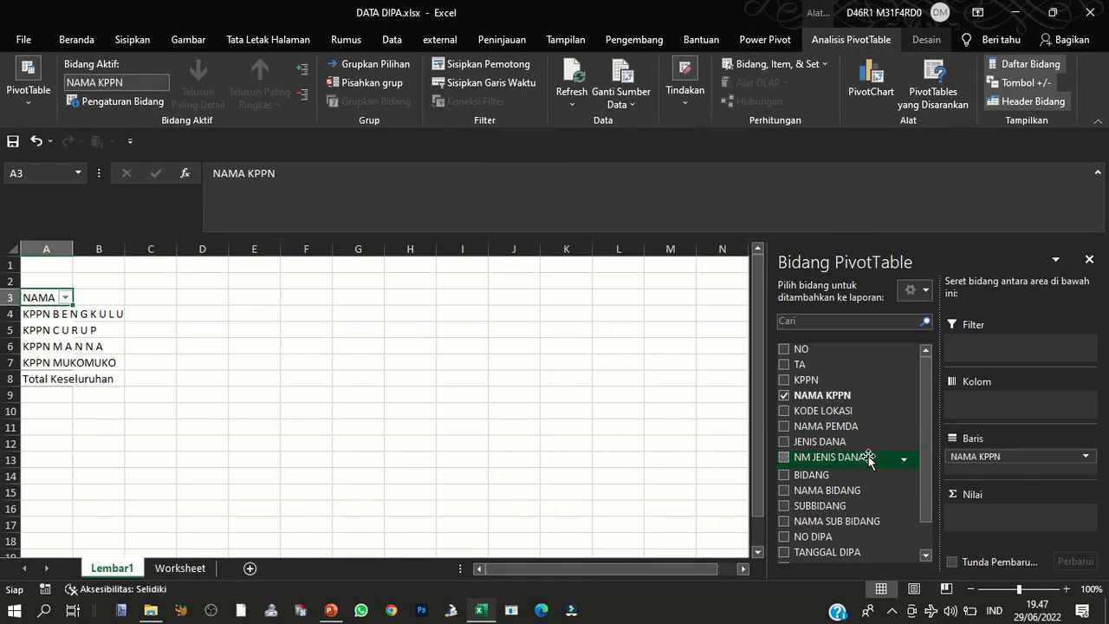
scroll(868, 459, "down", 1)
left_click_drag(836, 532, 1005, 527)
- Autofit PivotTable columns A and B and format the NILAI DIPA amounts in B4:B8 with thousands separators
double_click(125, 246)
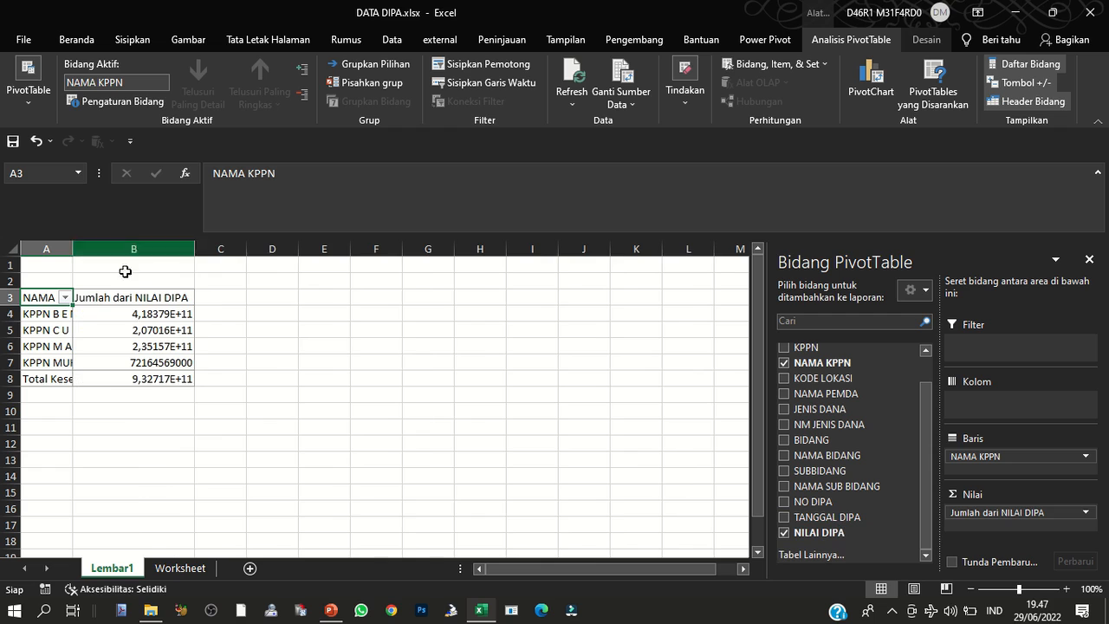
double_click(72, 249)
left_click_drag(209, 316, 211, 381)
left_click(76, 39)
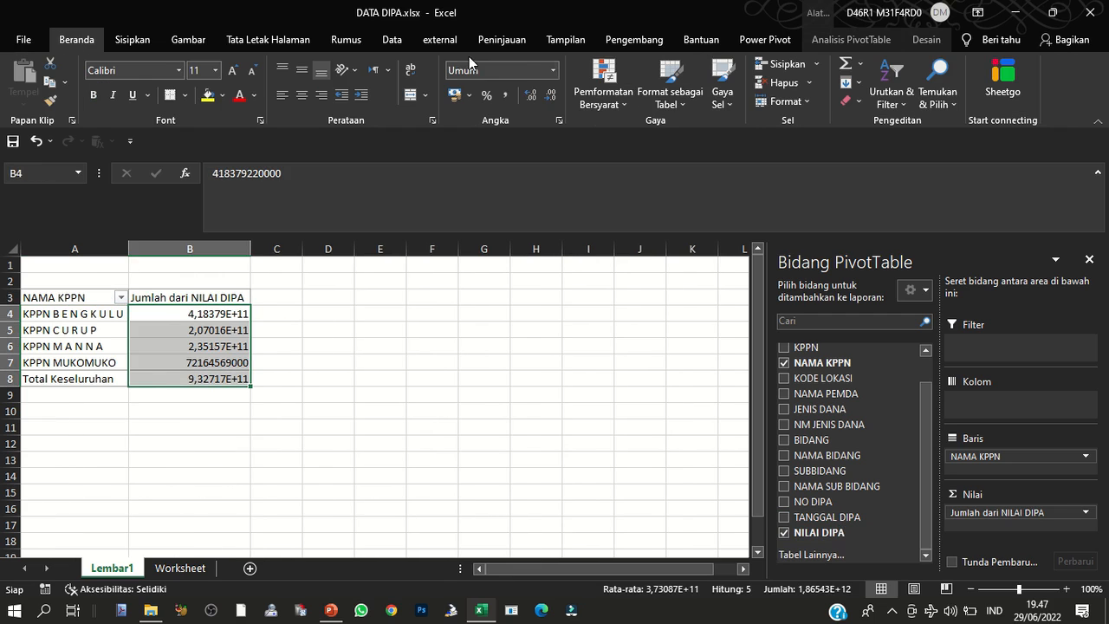
left_click(512, 96)
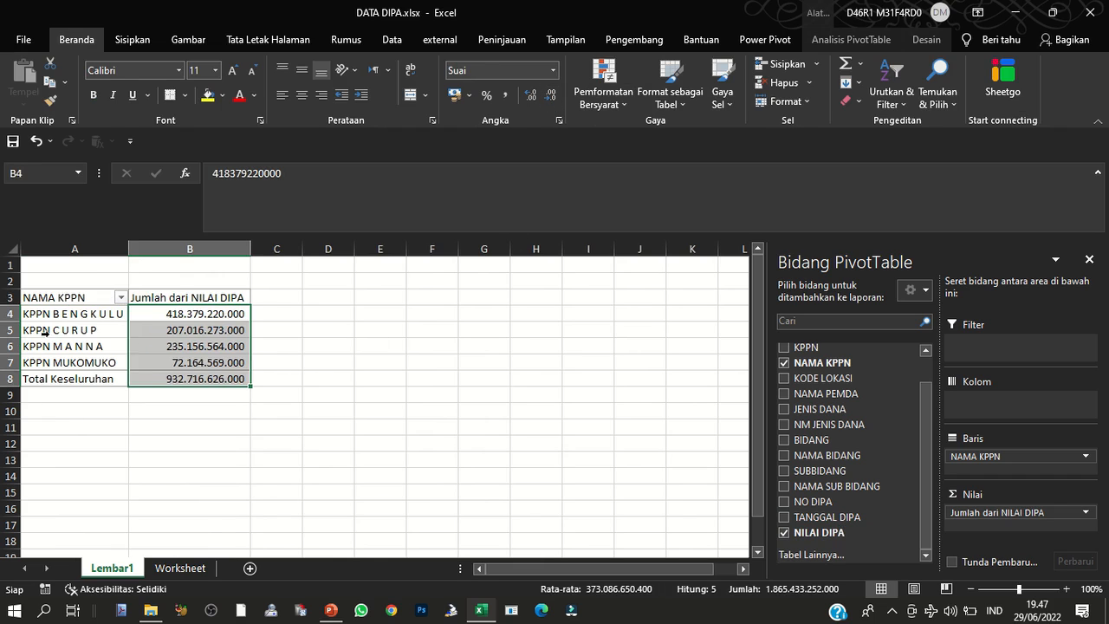
right_click(84, 314)
key("Escape")
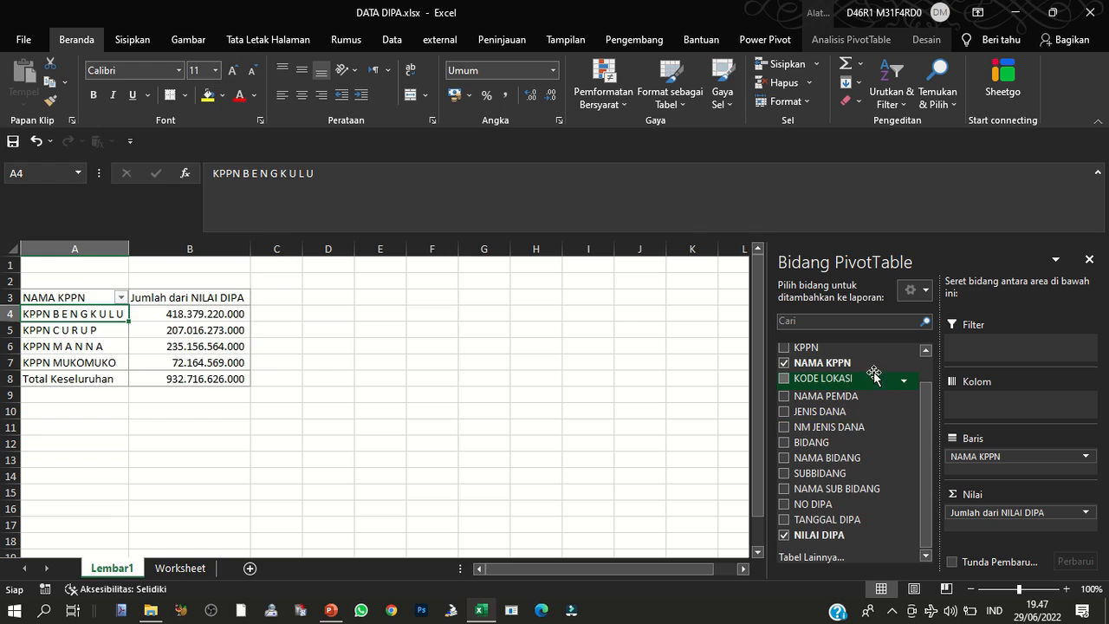
- Add a count of NAMA KPPN to the PivotTable values and autofit column C
scroll(870, 459, "up", 1)
scroll(868, 433, "down", 1)
scroll(865, 427, "up", 1)
left_click_drag(853, 394, 1008, 511)
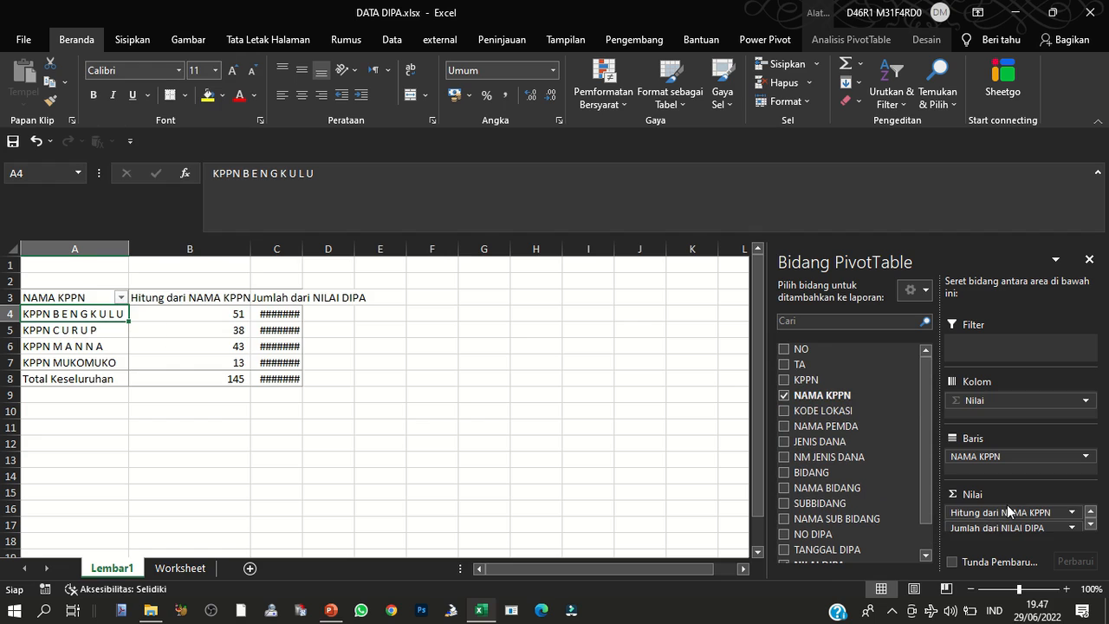
double_click(302, 248)
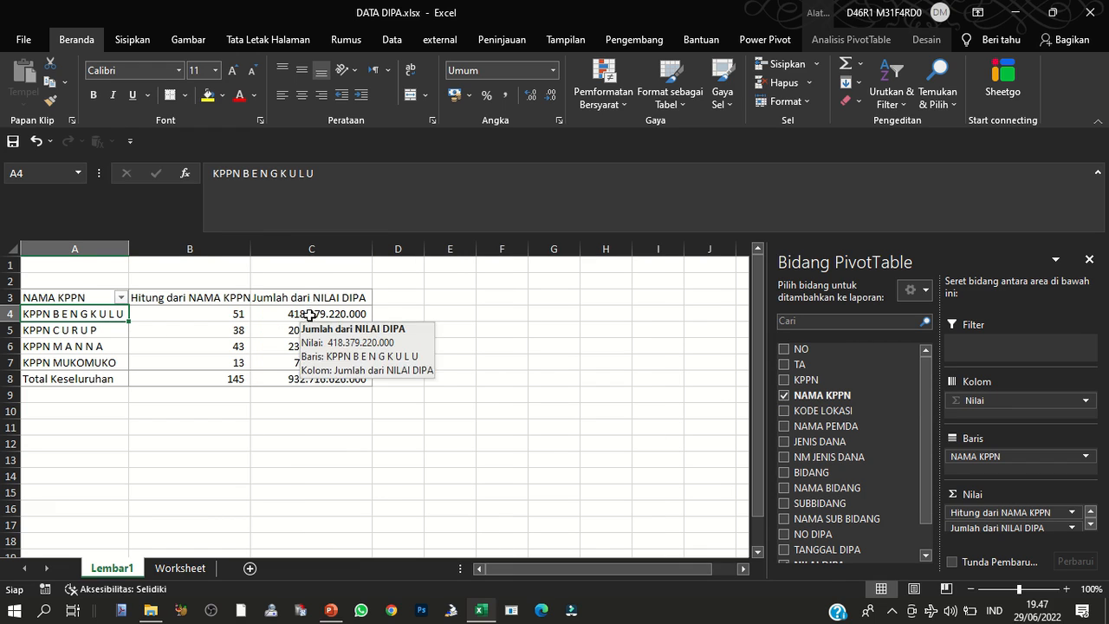
- Add NAMA PEMDA under NAMA KPPN in the PivotTable rows and autofit column D
left_click_drag(818, 395, 1027, 466)
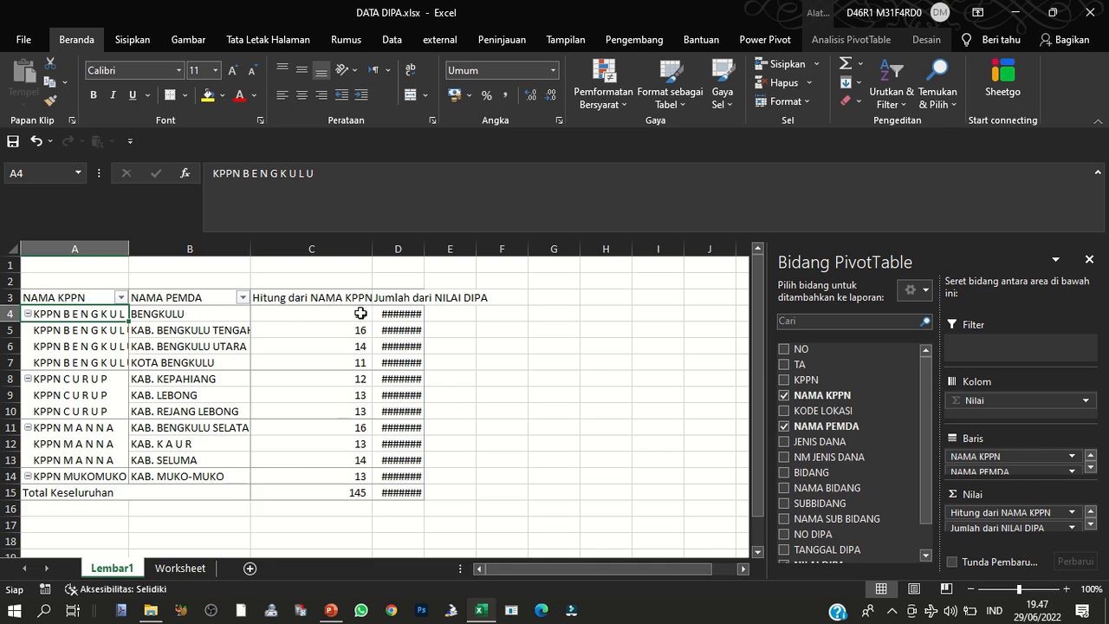
left_click(185, 318)
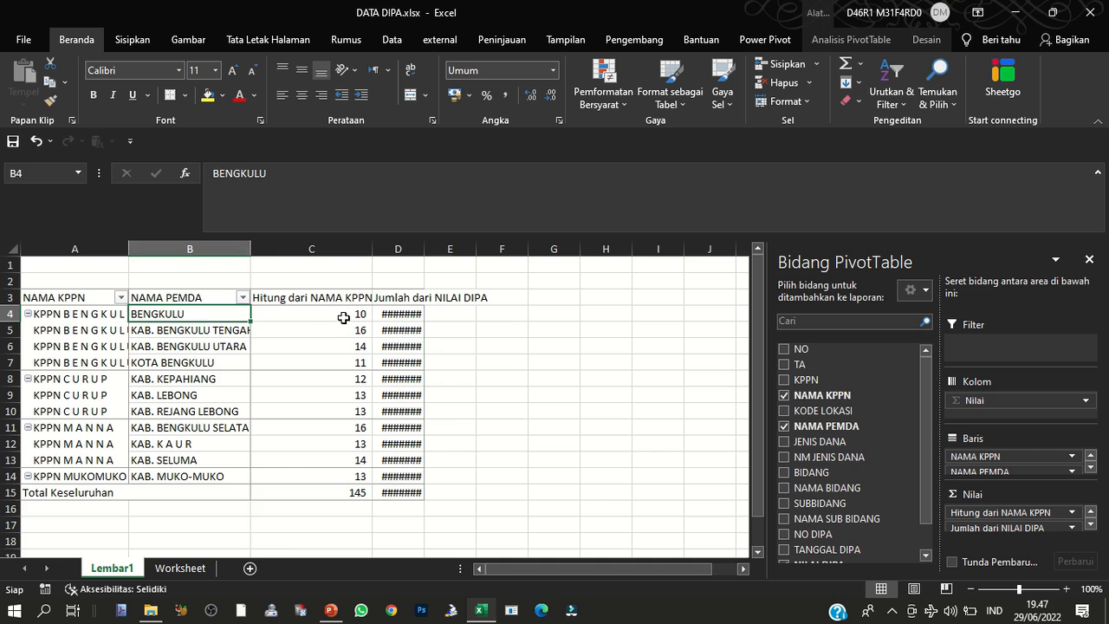
double_click(424, 249)
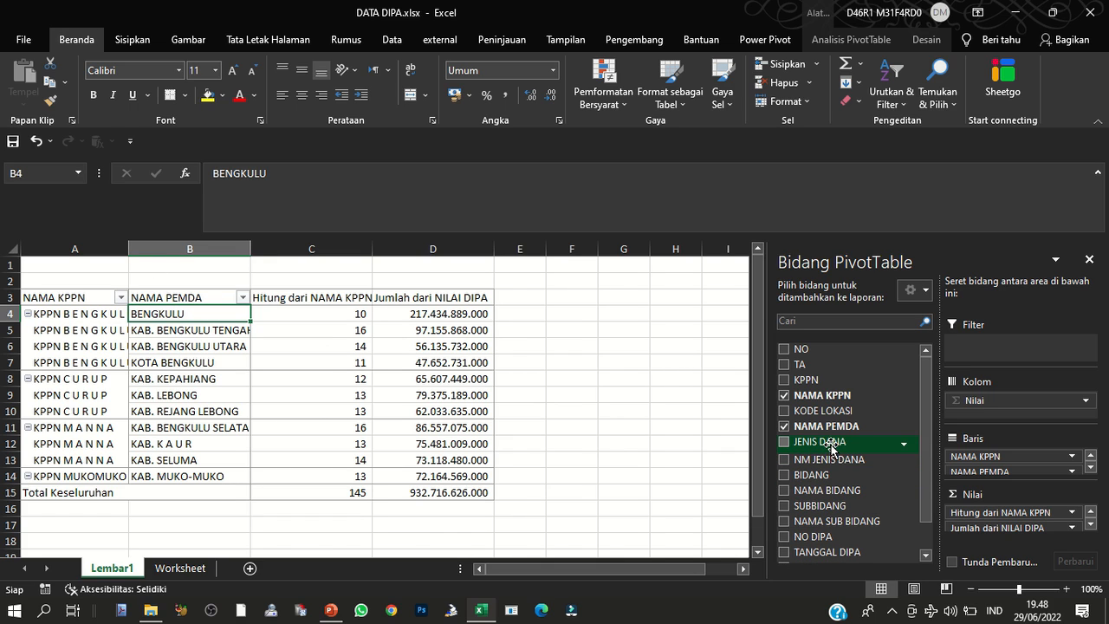
- Try JENIS DANA in the PivotTable and remove both it and NAMA PEMDA
mouse_move(831, 445)
left_mouse_down()
mouse_move(974, 479)
mouse_move(1030, 478)
mouse_move(831, 441)
left_mouse_up()
left_click(783, 442)
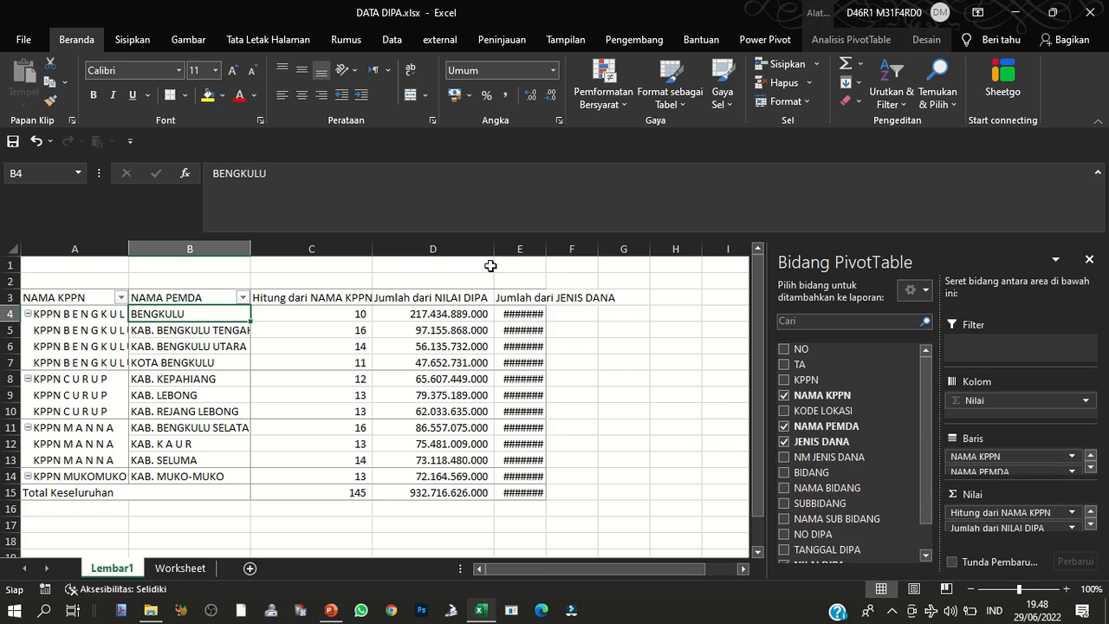
left_click(785, 443)
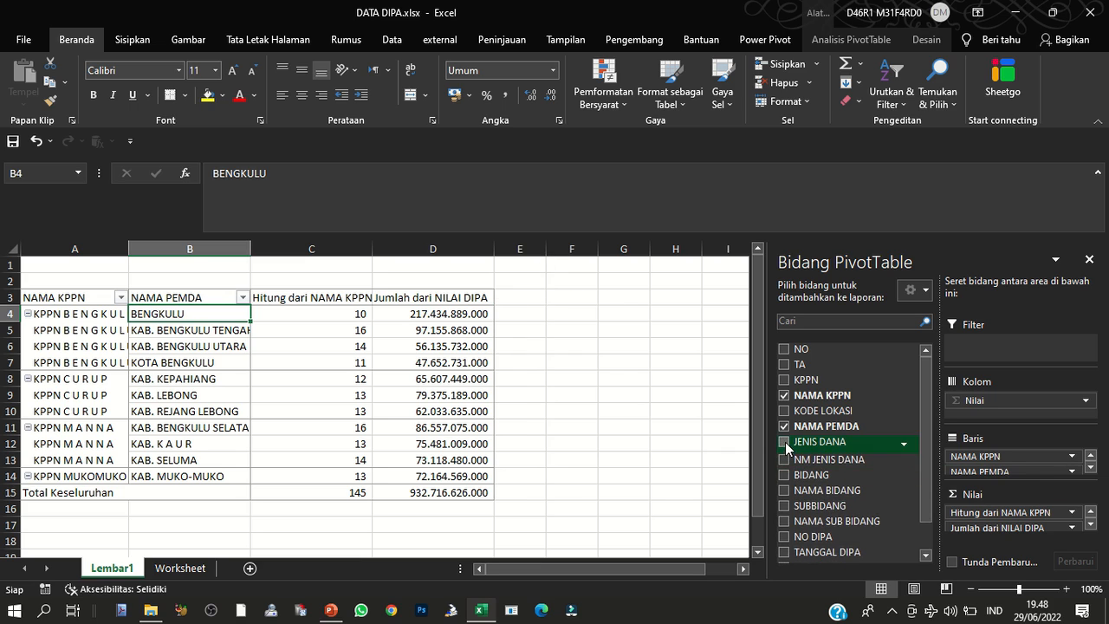
left_click(784, 427)
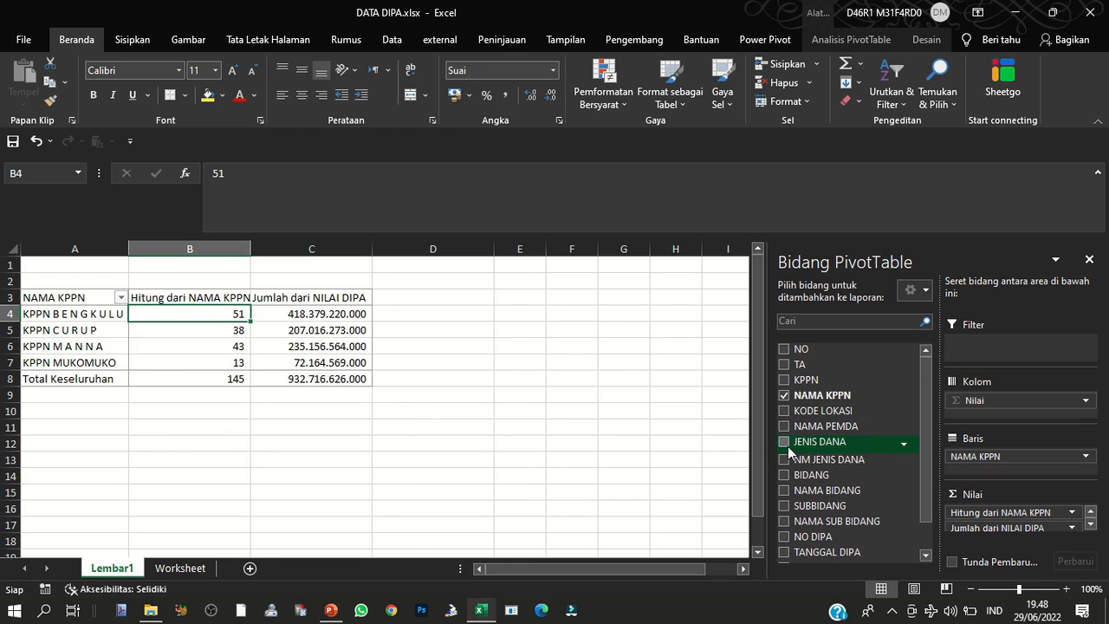
- Try JENIS DANA and NM JENIS DANA in turn in the PivotTable, removing each one again
left_click(784, 443)
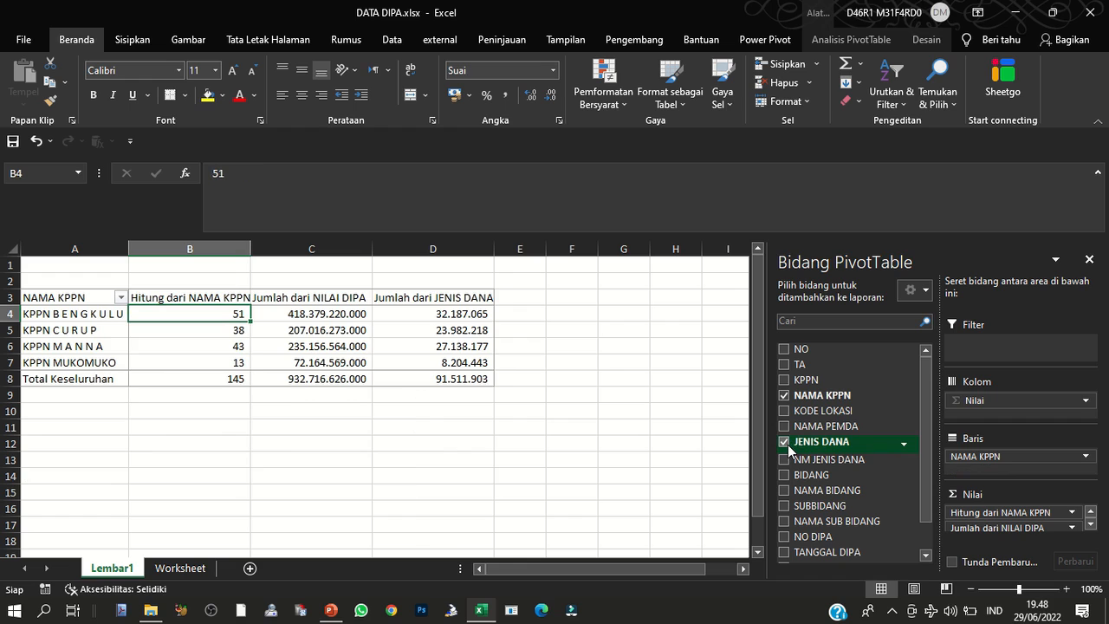
left_click(787, 445)
left_click(785, 458)
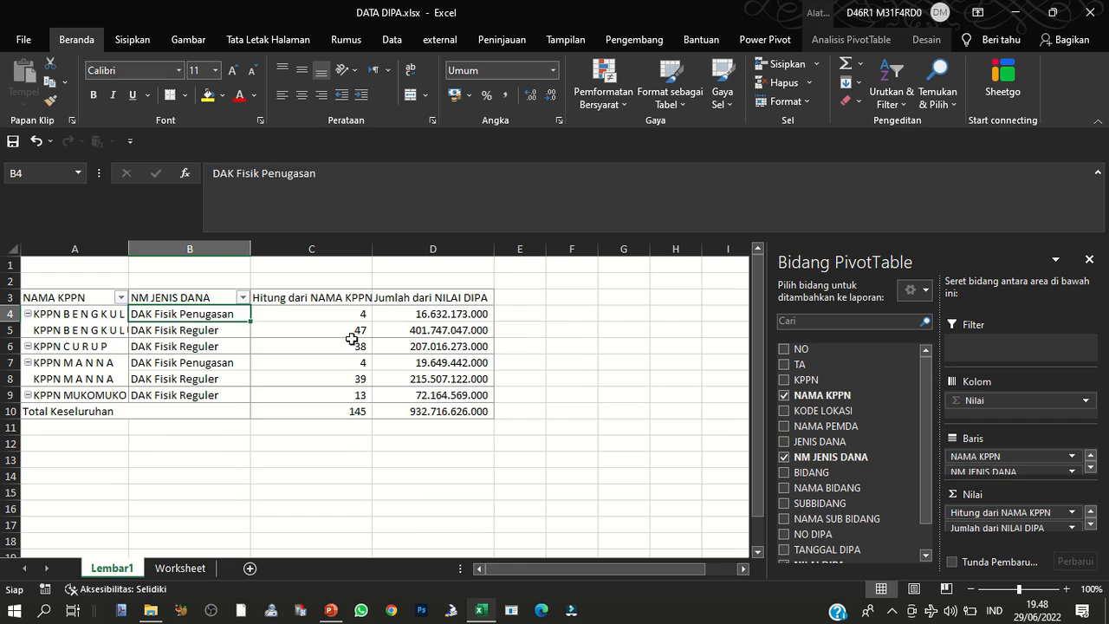
mouse_move(350, 339)
left_click(784, 457)
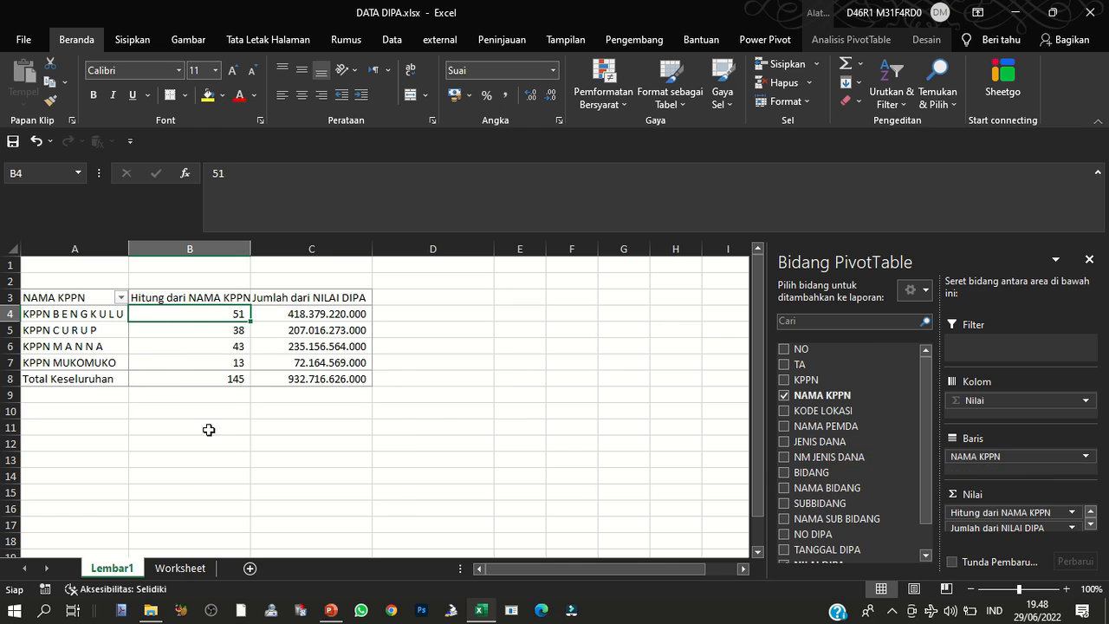
- Create a second PivotTable from Tabel1DIPA at Lembar1!$E$3, with the data added to the Data Model
left_click(189, 568)
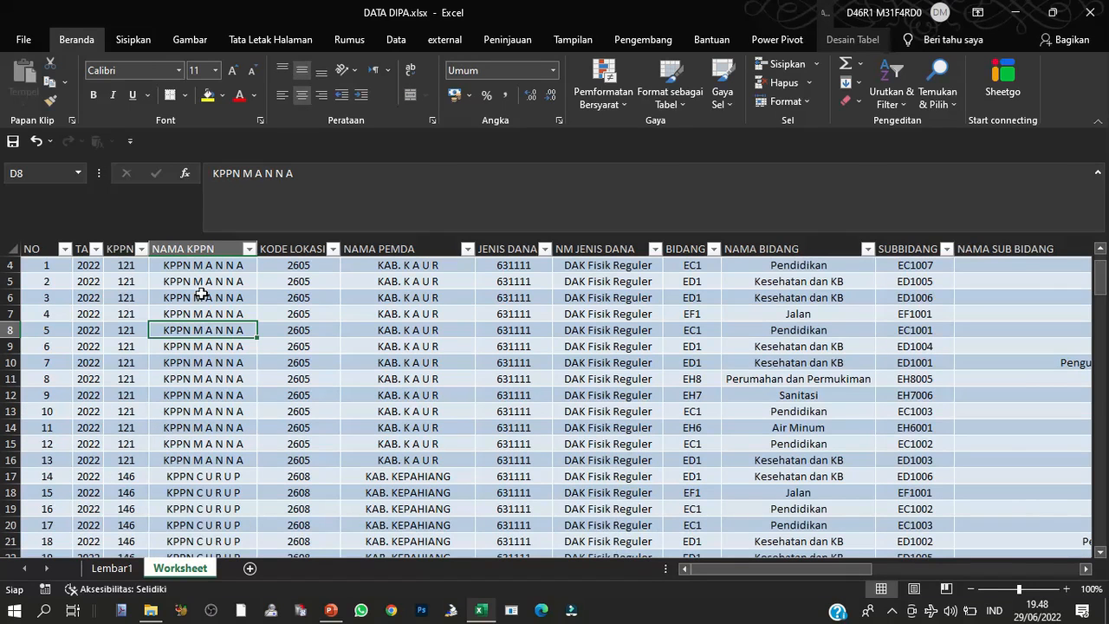
left_click(134, 39)
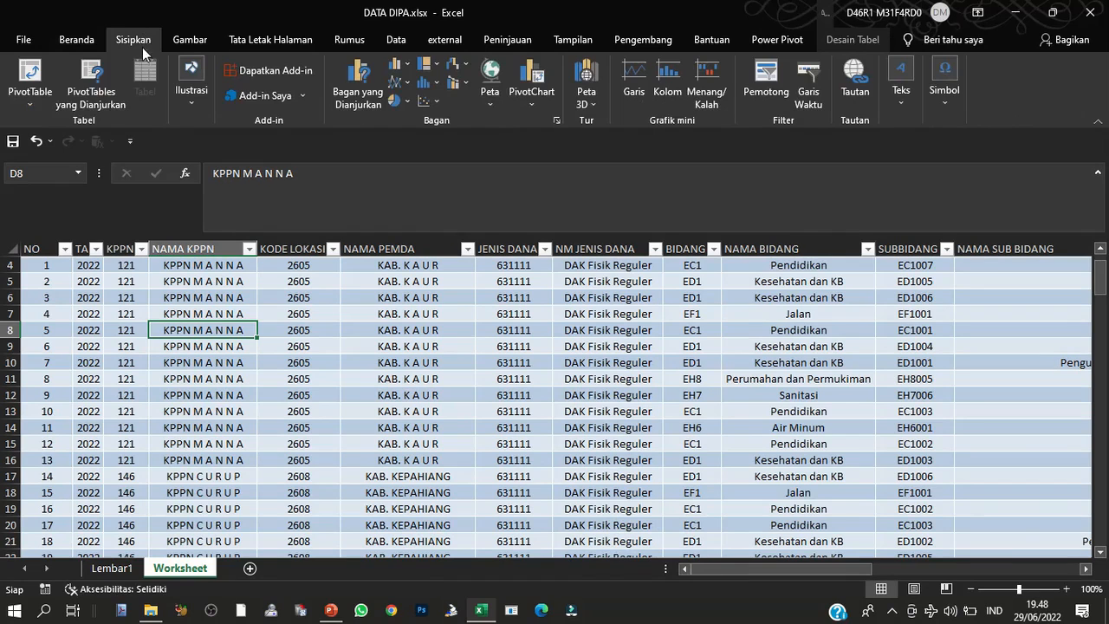
left_click(32, 102)
left_click(42, 120)
left_click(699, 456)
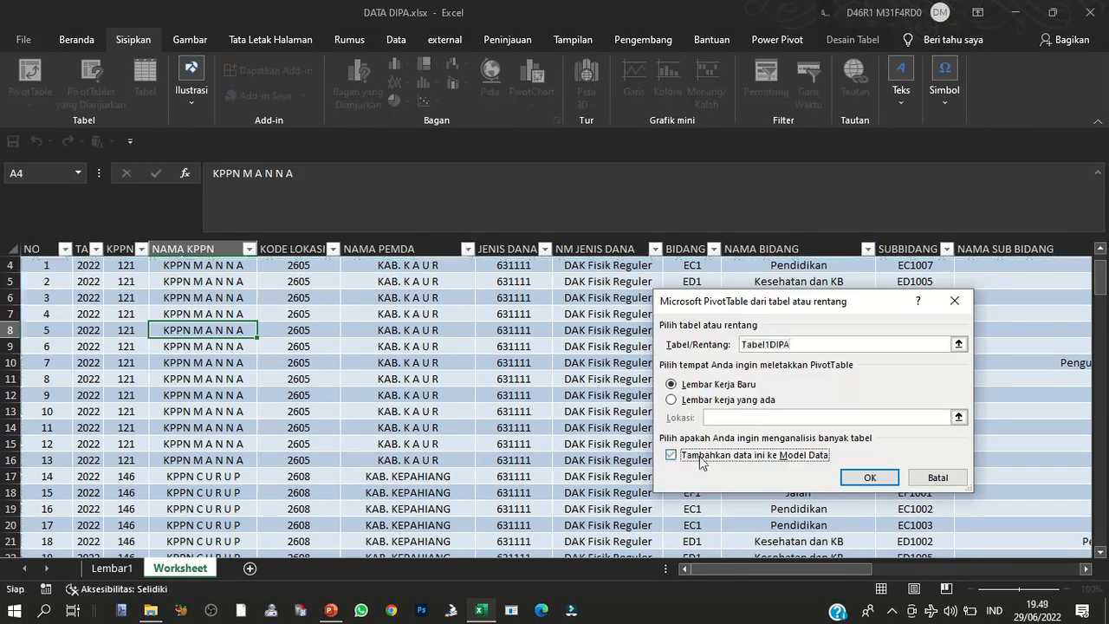
left_click(762, 400)
left_click(958, 418)
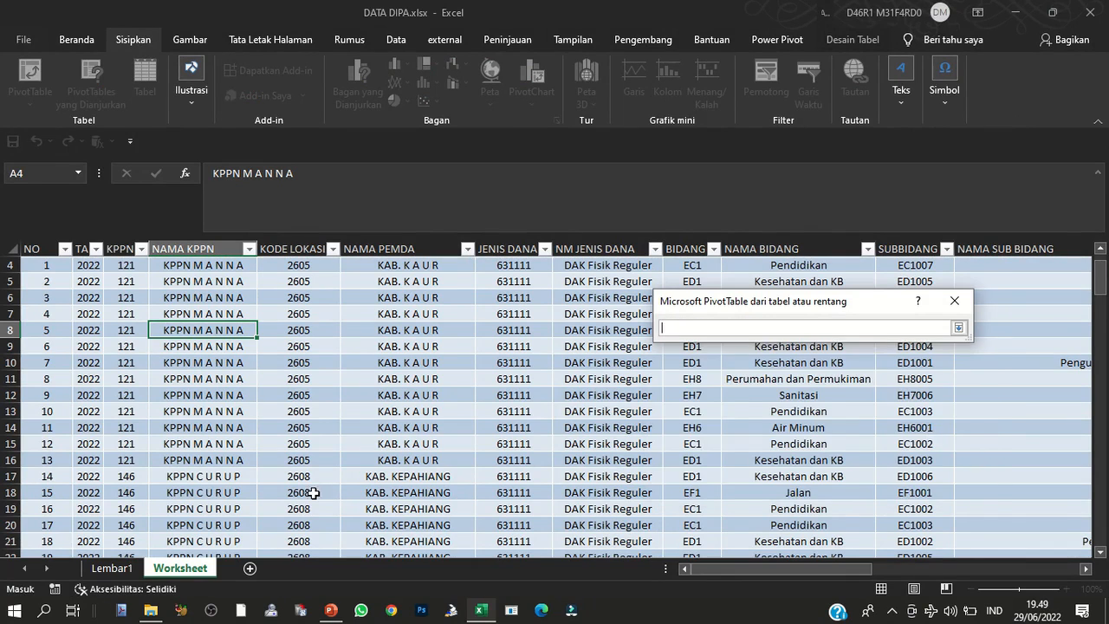
left_click(112, 567)
left_click(515, 298)
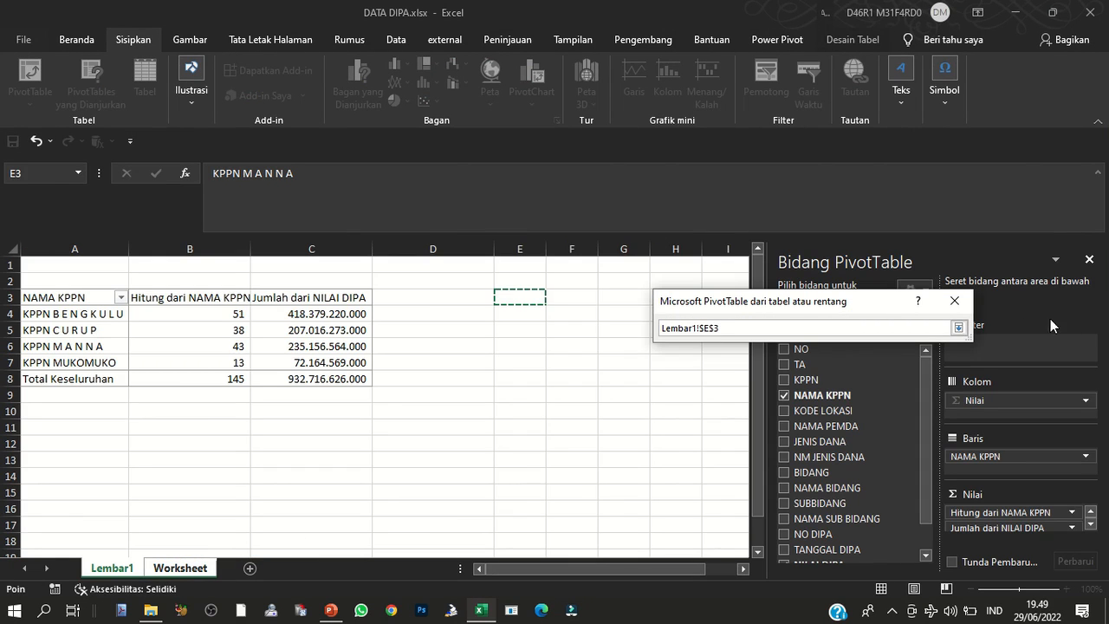
left_click(958, 328)
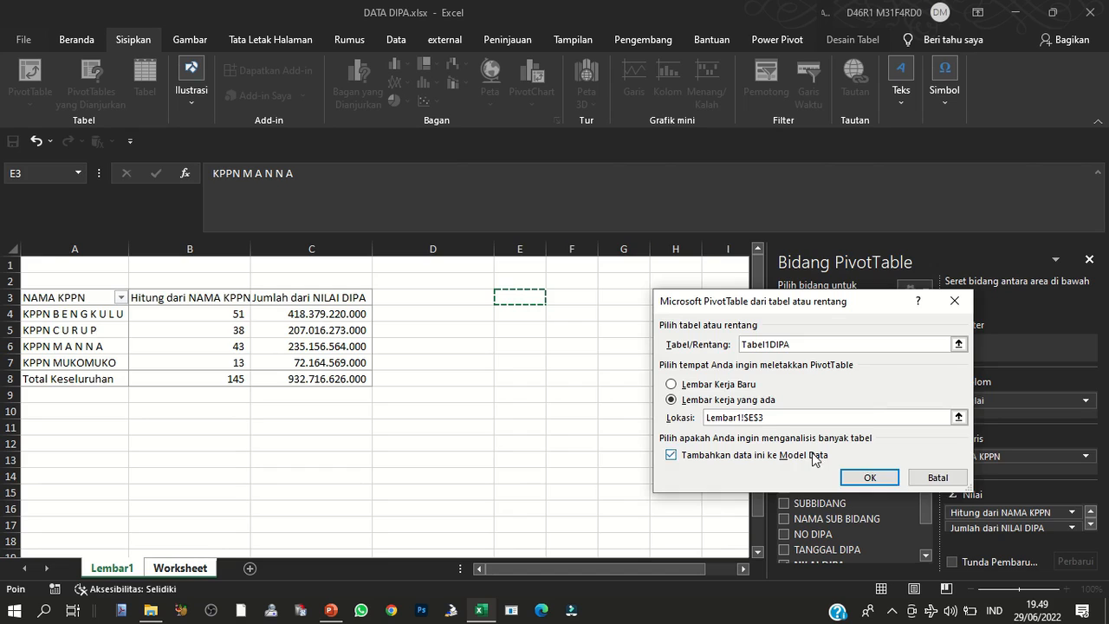
left_click(863, 481)
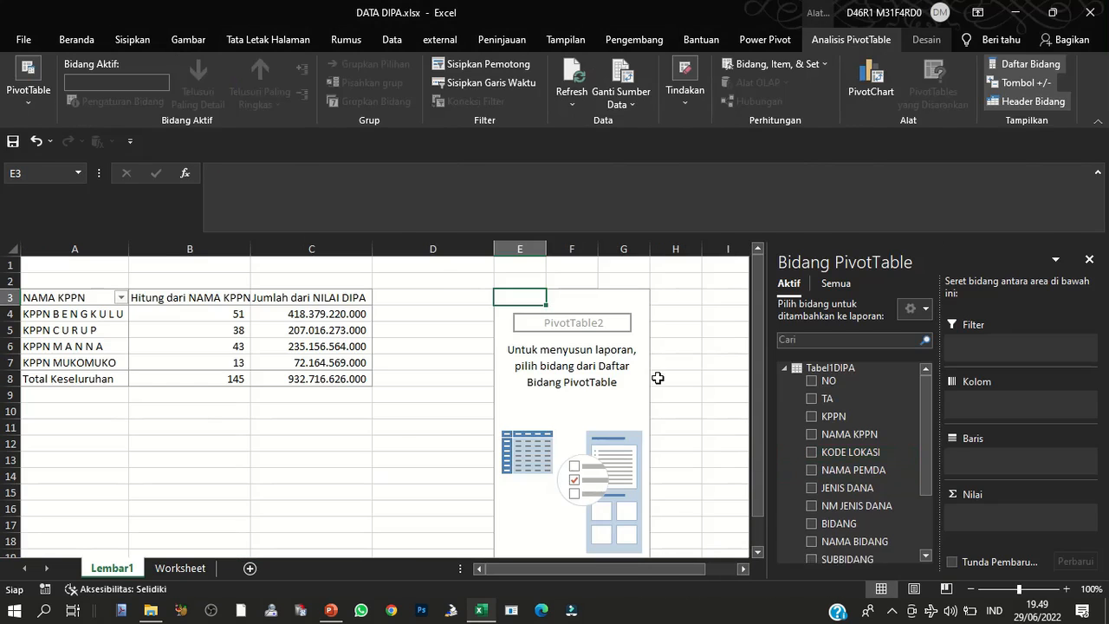
- Add NAMA KPPN to both the rows and the values of the second PivotTable and autofit column F
left_click(235, 351)
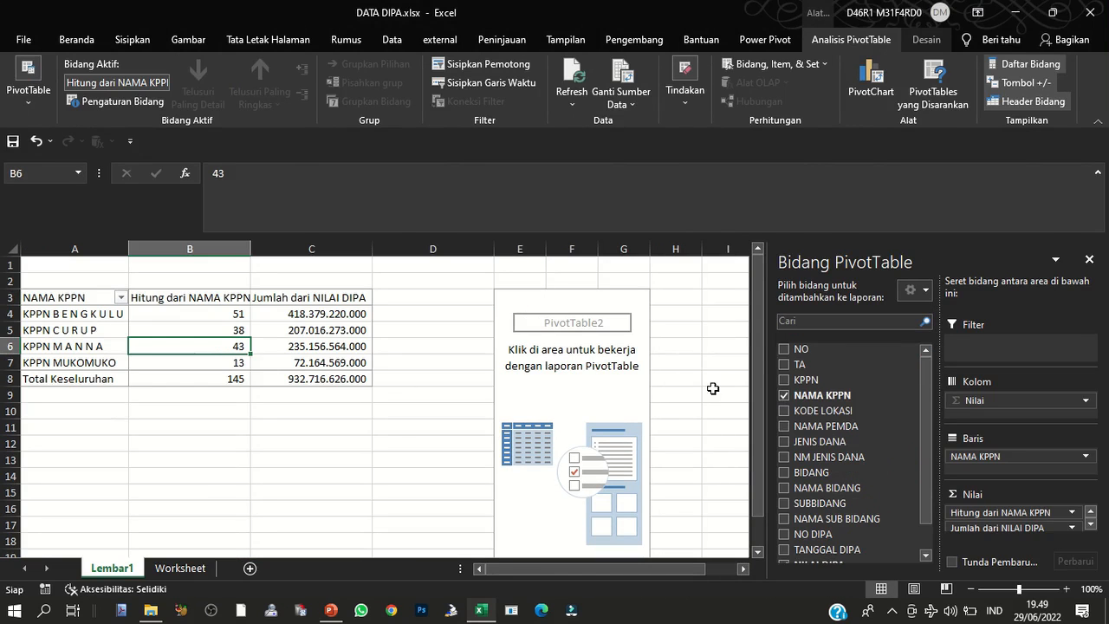
left_click(595, 299)
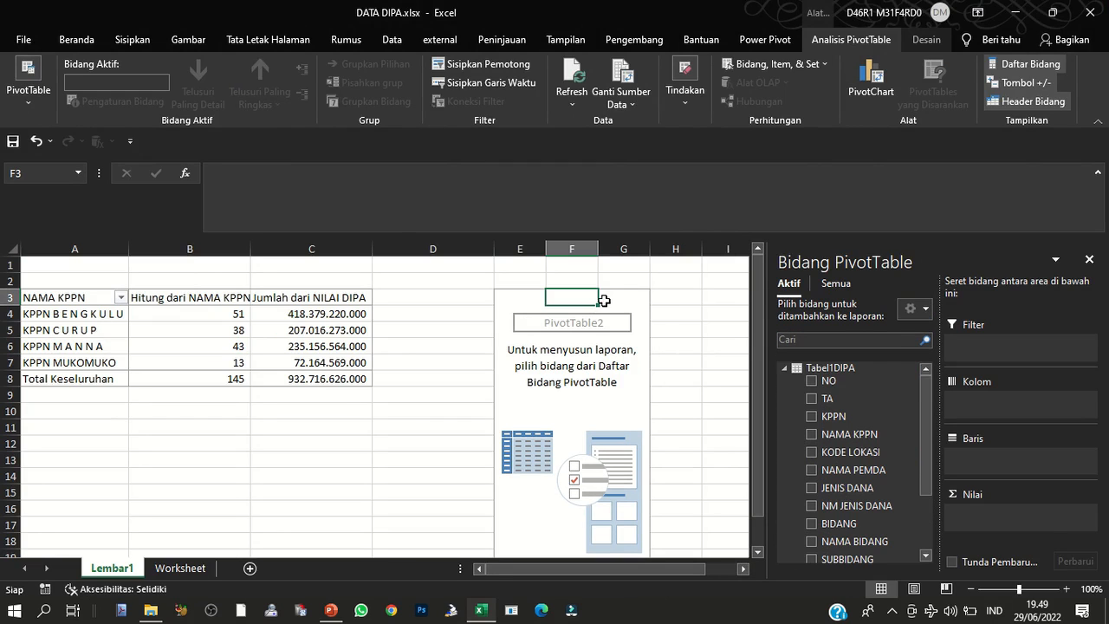
left_click(350, 347)
left_click(571, 372)
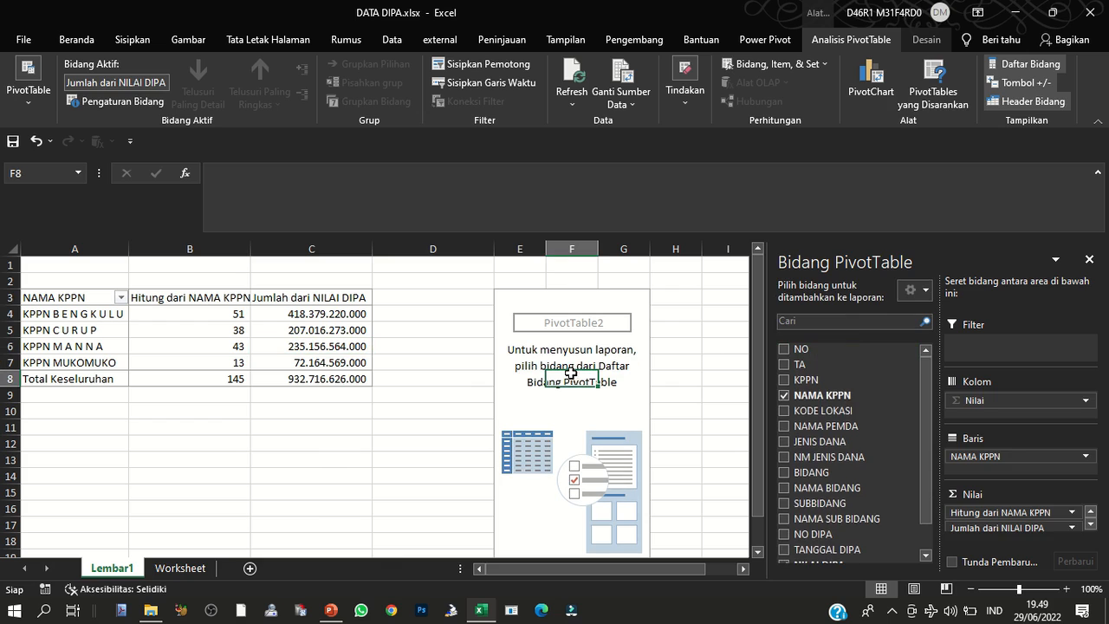
left_click_drag(853, 441, 979, 456)
left_click_drag(867, 441, 1009, 513)
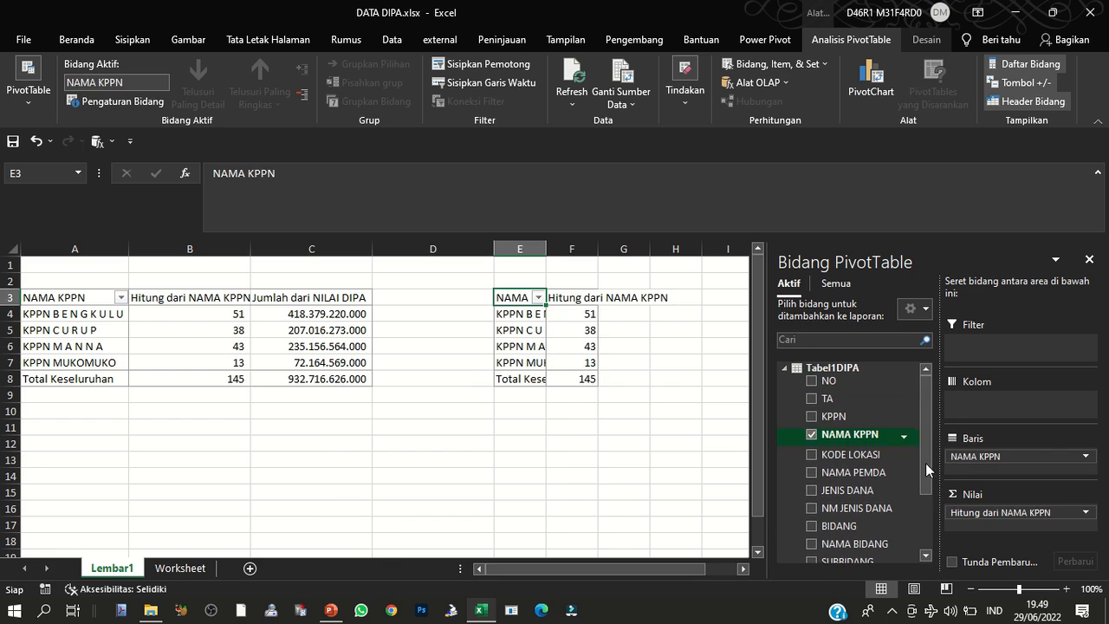
double_click(598, 248)
- Add NILAI DIPA to the second PivotTable's values, widen column G and close the field list
left_click_drag(873, 524, 1014, 529)
left_click_drag(725, 251, 795, 251)
left_click(1089, 259)
- Format the NILAI DIPA amounts in G4:G8 with thousands separators and no decimals
left_click_drag(774, 312, 774, 379)
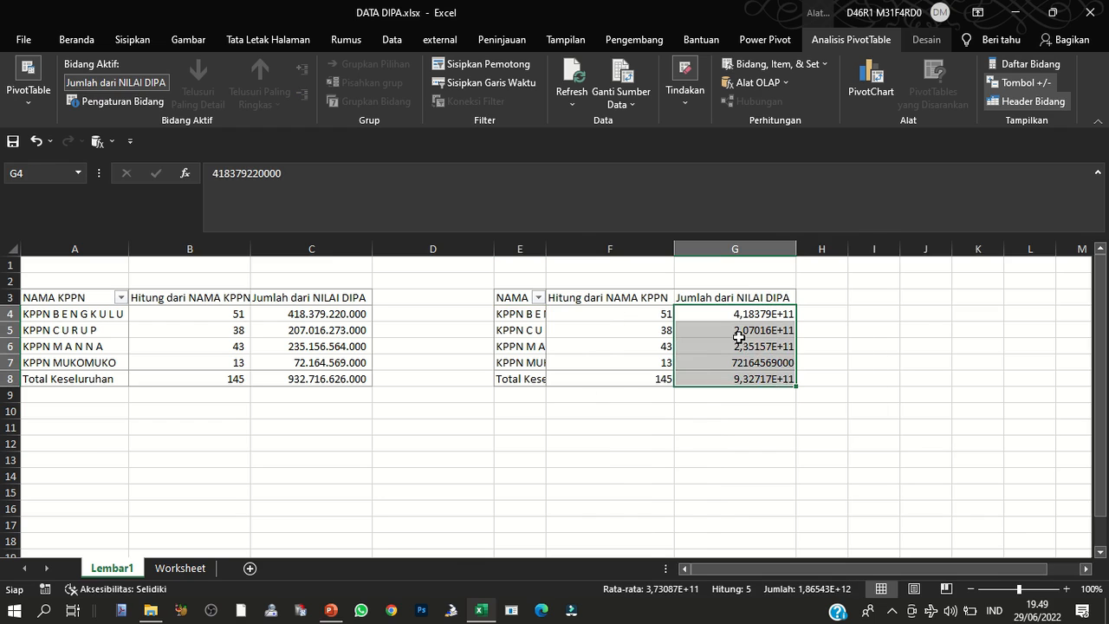
left_click(77, 39)
left_click(501, 97)
left_click(546, 95)
left_click(546, 95)
- Check which summary calculations the first PivotTable's NAMA KPPN count offers in its value field settings
left_click_drag(234, 313, 228, 381)
right_click(219, 330)
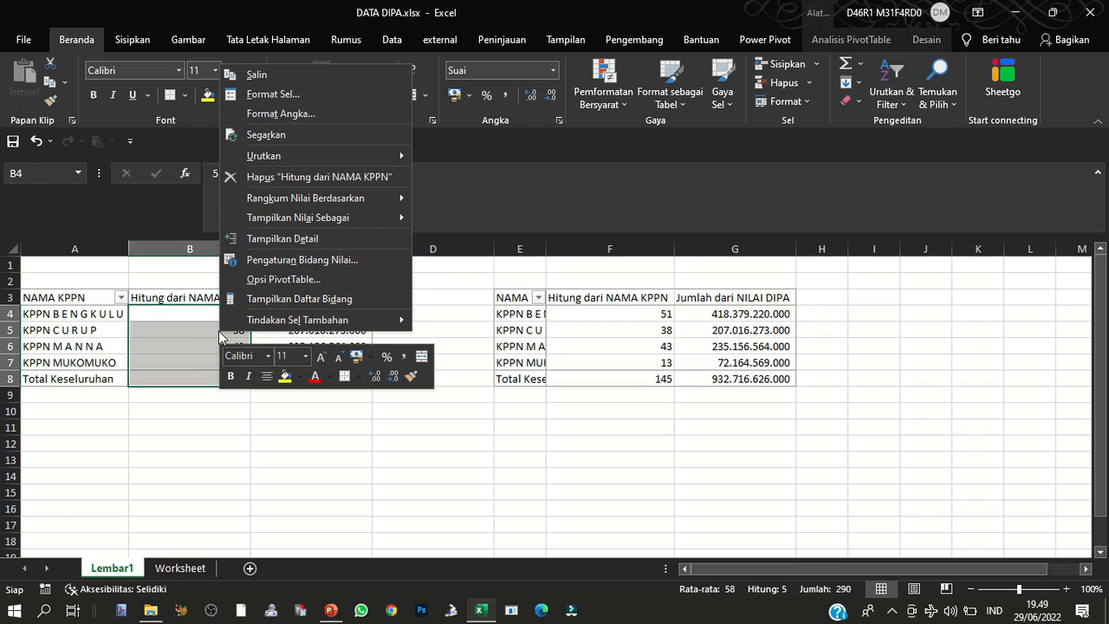
left_click(304, 260)
scroll(285, 295, "down", 2)
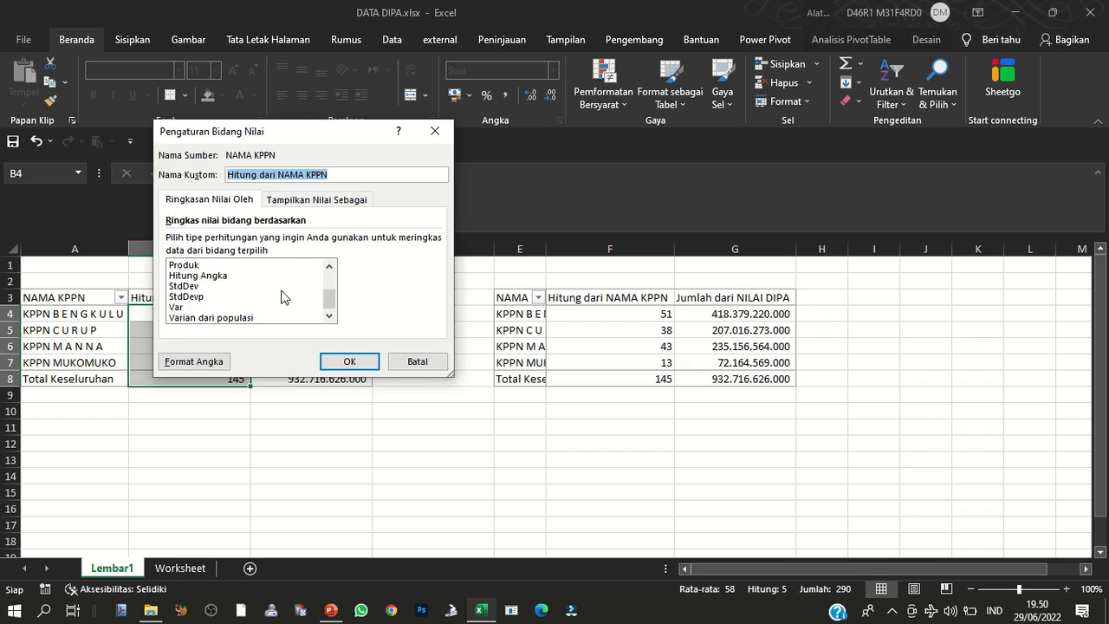
scroll(282, 297, "up", 2)
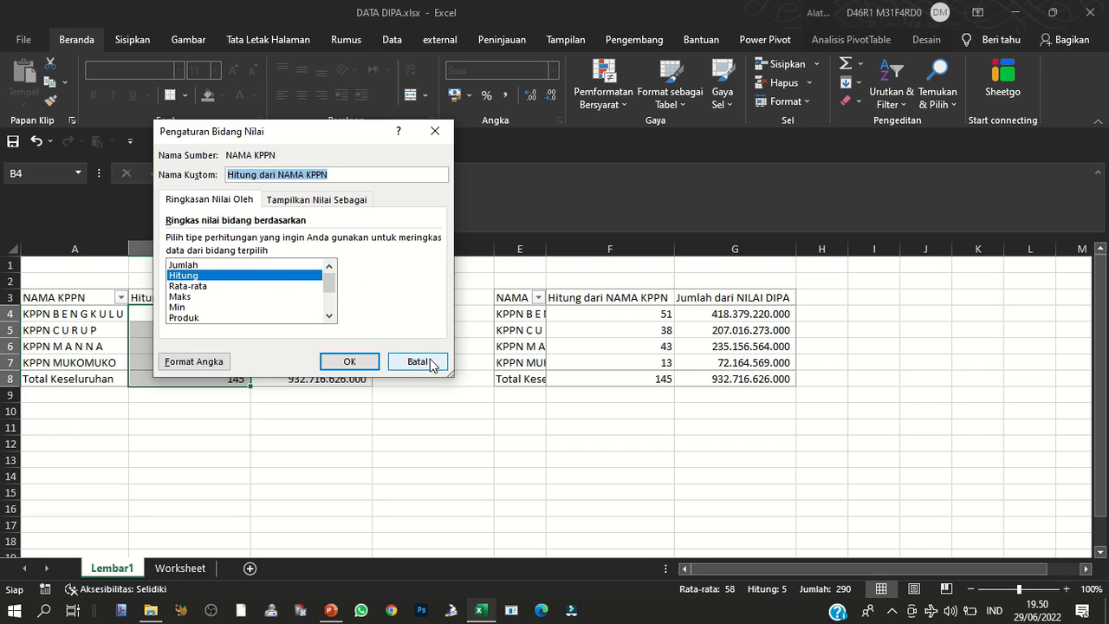
left_click(404, 359)
- Summarise NAMA KPPN in the second PivotTable by distinct count (Hitungan Terpisah) and autofit column E
left_click_drag(661, 314, 656, 378)
right_click(640, 331)
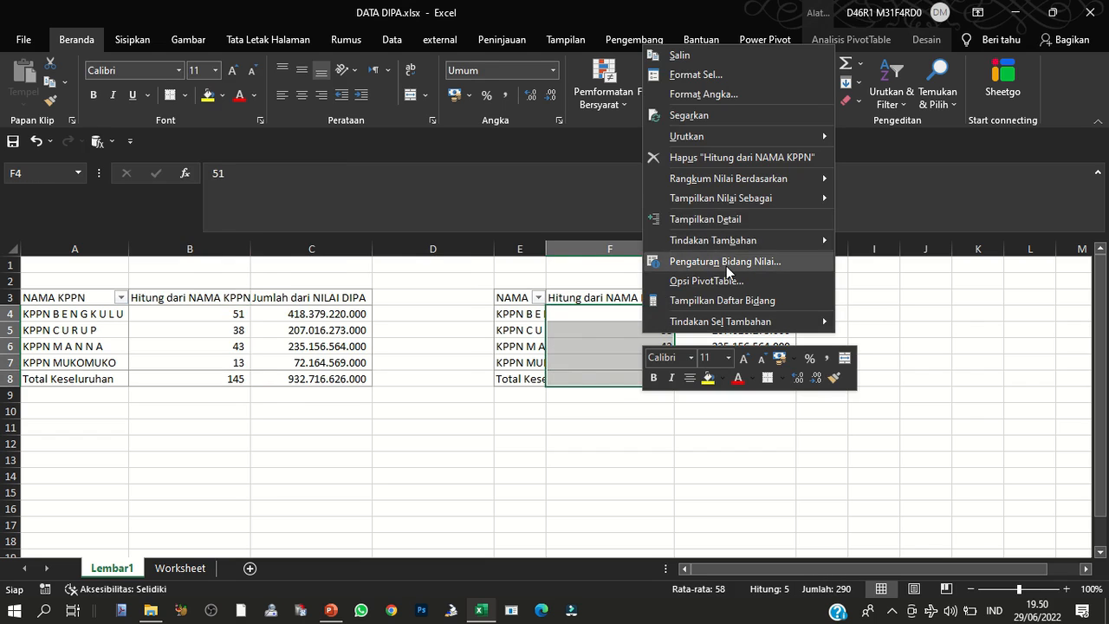
left_click(725, 264)
scroll(619, 312, "down", 2)
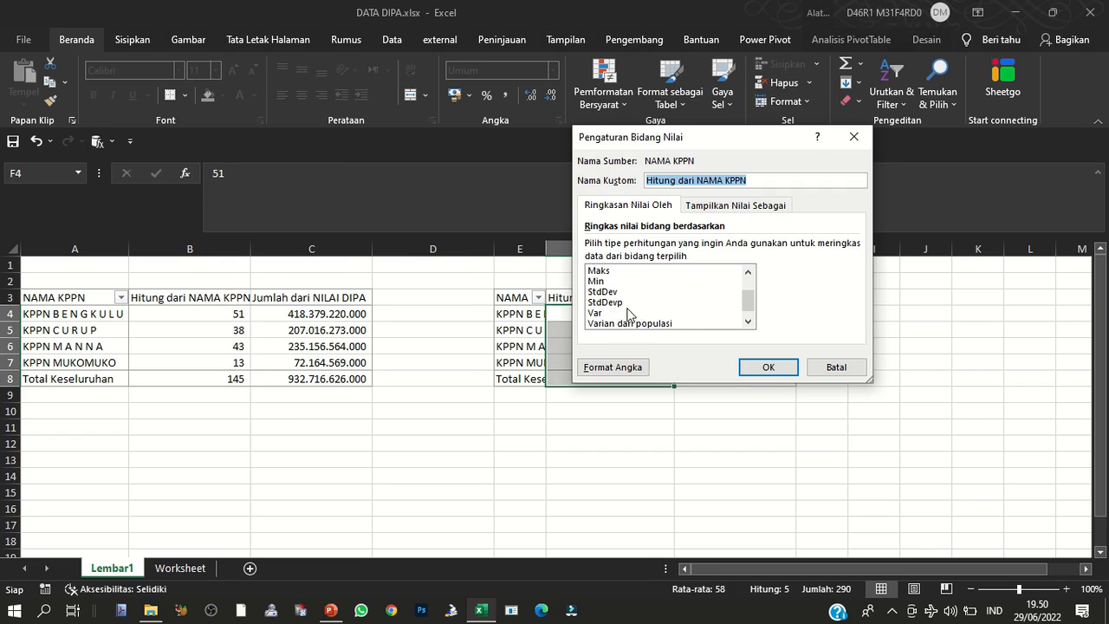
left_click(630, 323)
left_click(768, 367)
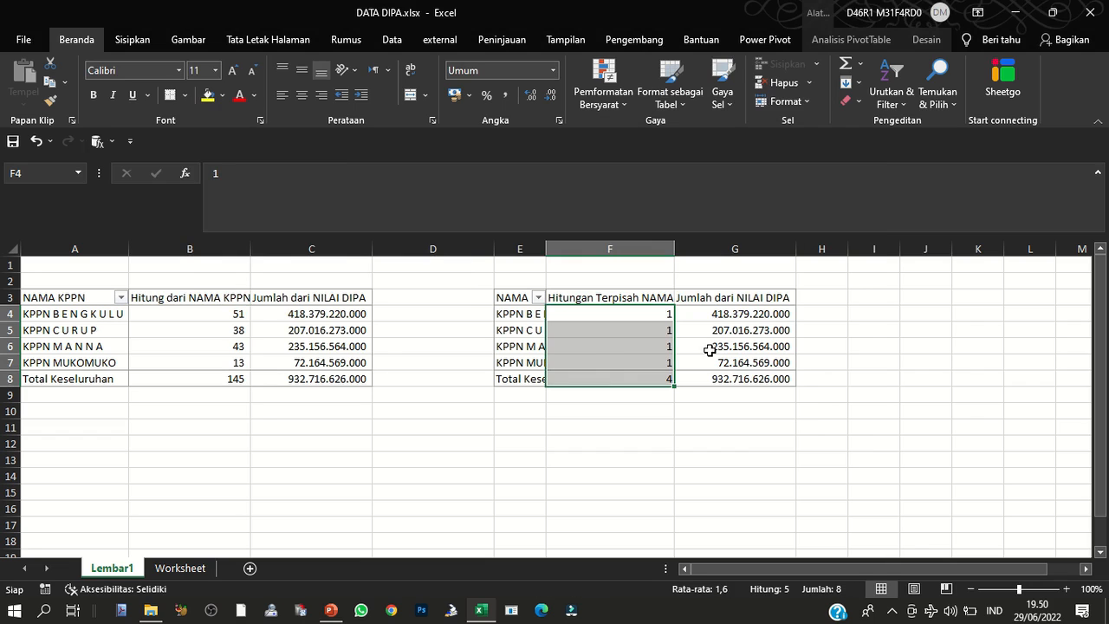
double_click(547, 252)
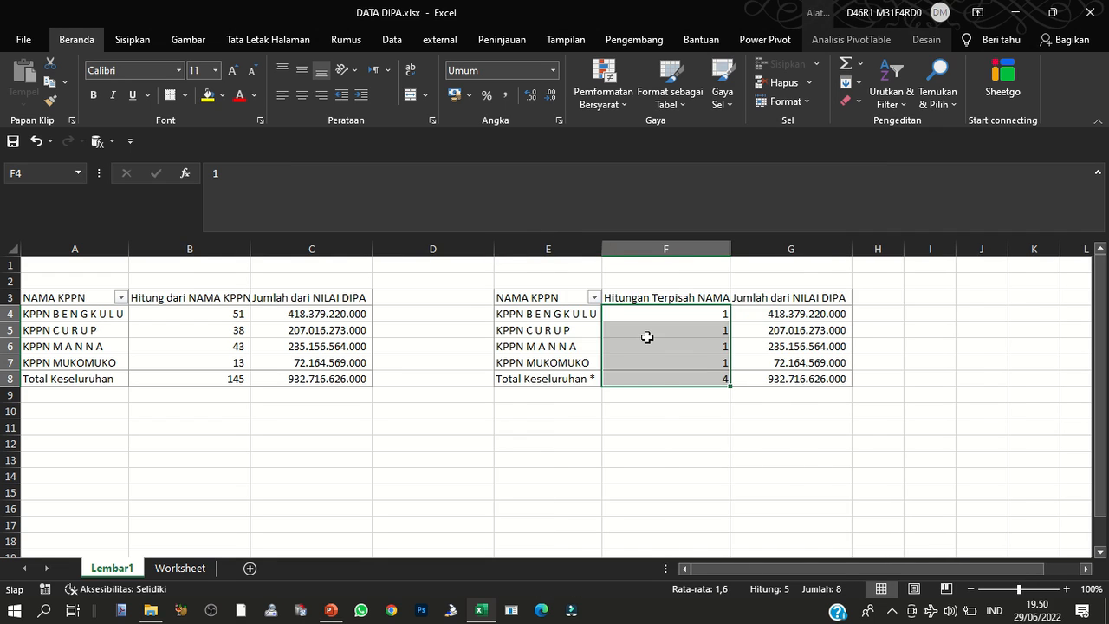
- Inspect the Tabel1DIPA data in the Power Pivot data model and return to compare both PivotTables' NAMA KPPN counts
left_click(641, 331)
left_click(259, 317)
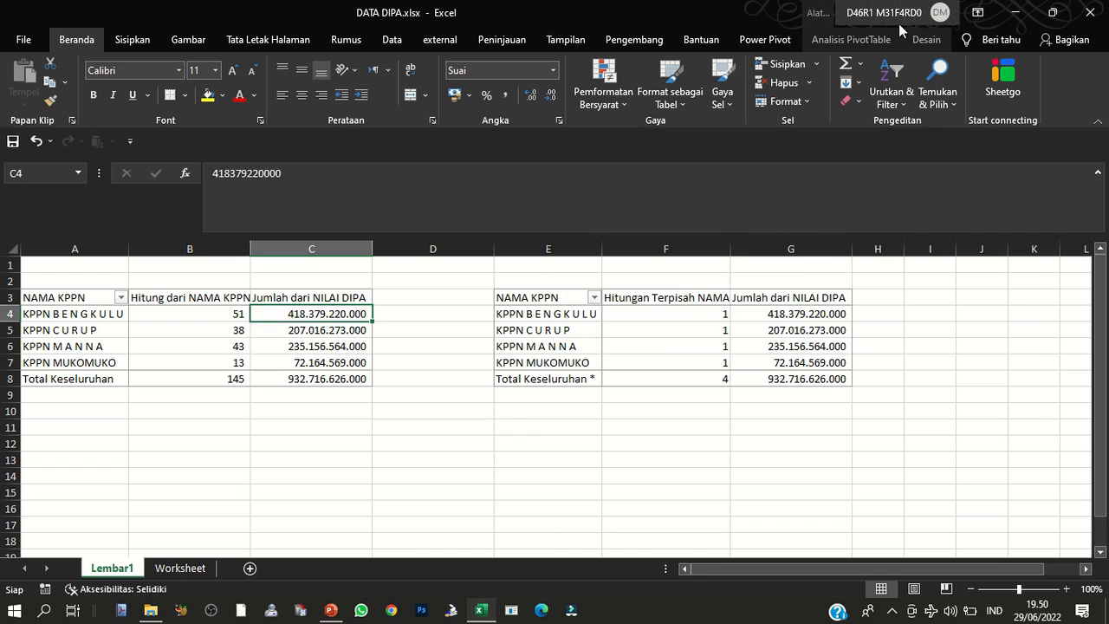
left_click(859, 40)
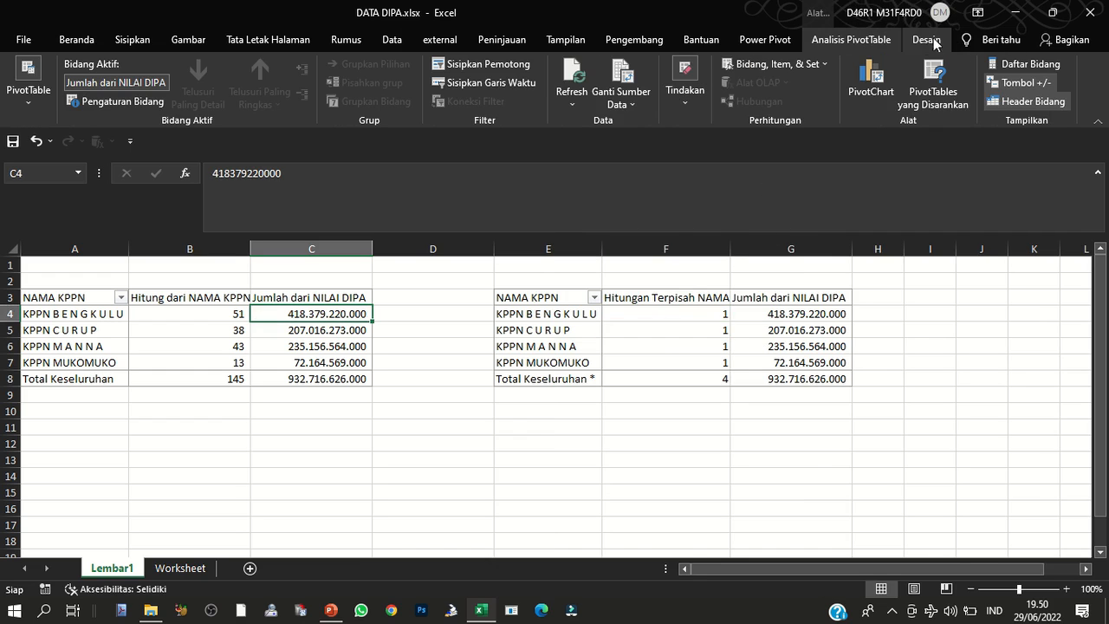
left_click(762, 39)
left_click(7, 90)
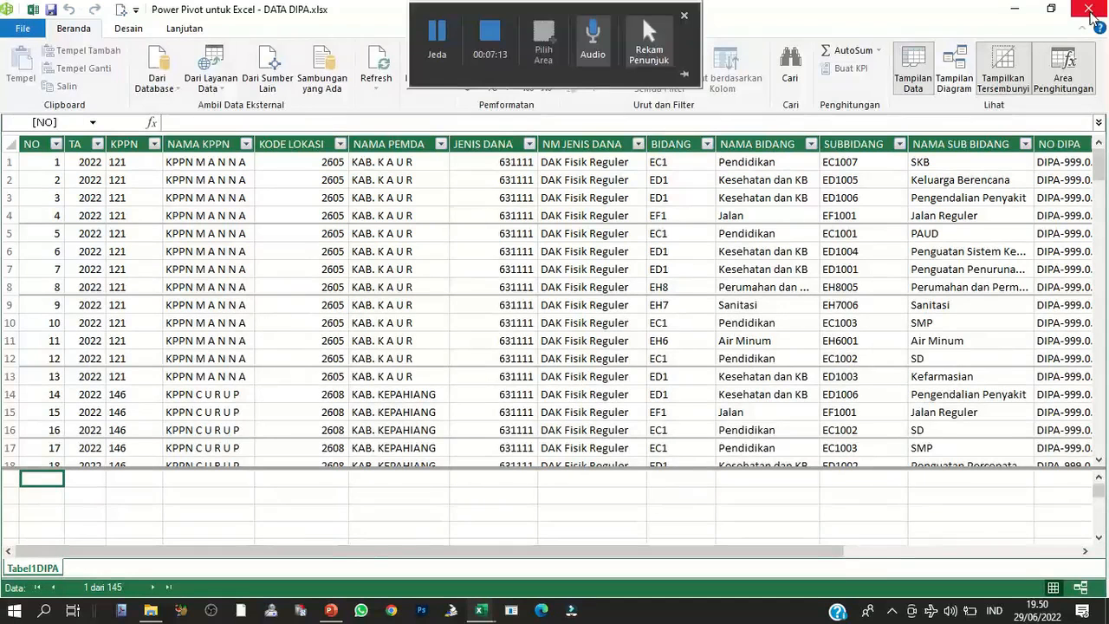
left_click(1090, 8)
left_click(168, 331)
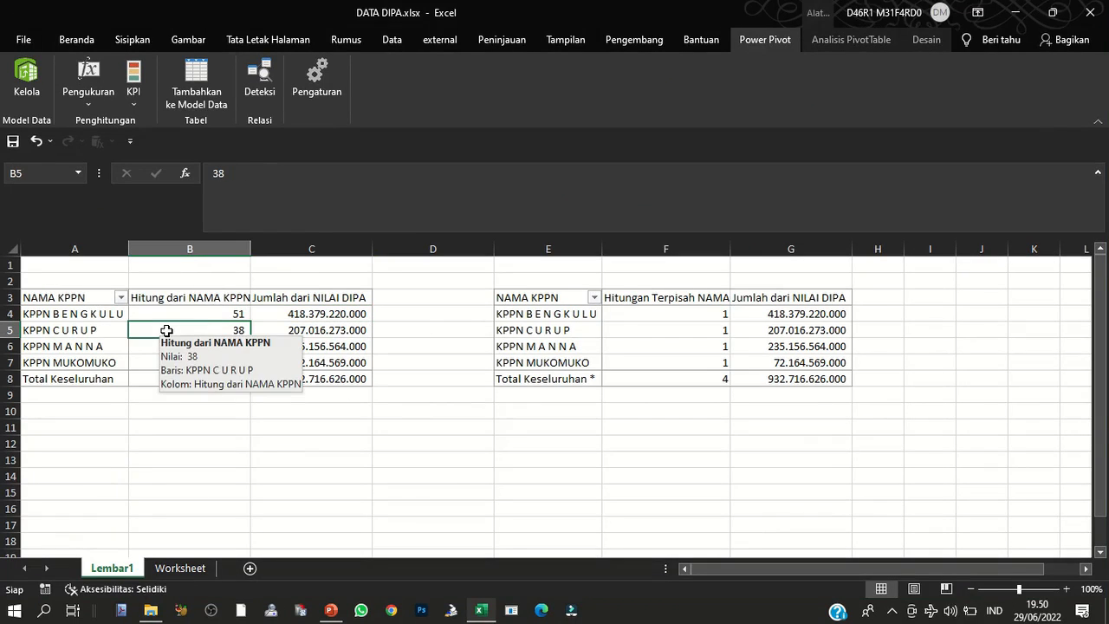
left_click(597, 325)
left_click(620, 330)
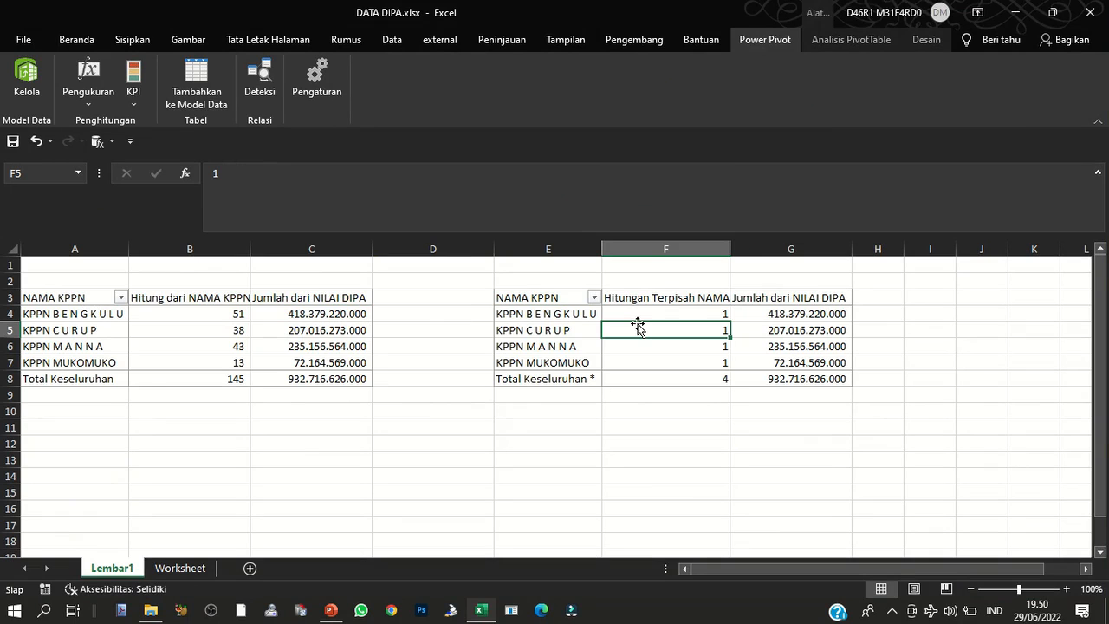
- Look over the source table on the Worksheet sheet and close DATA DIPA.xlsx without saving the changes
left_click(179, 568)
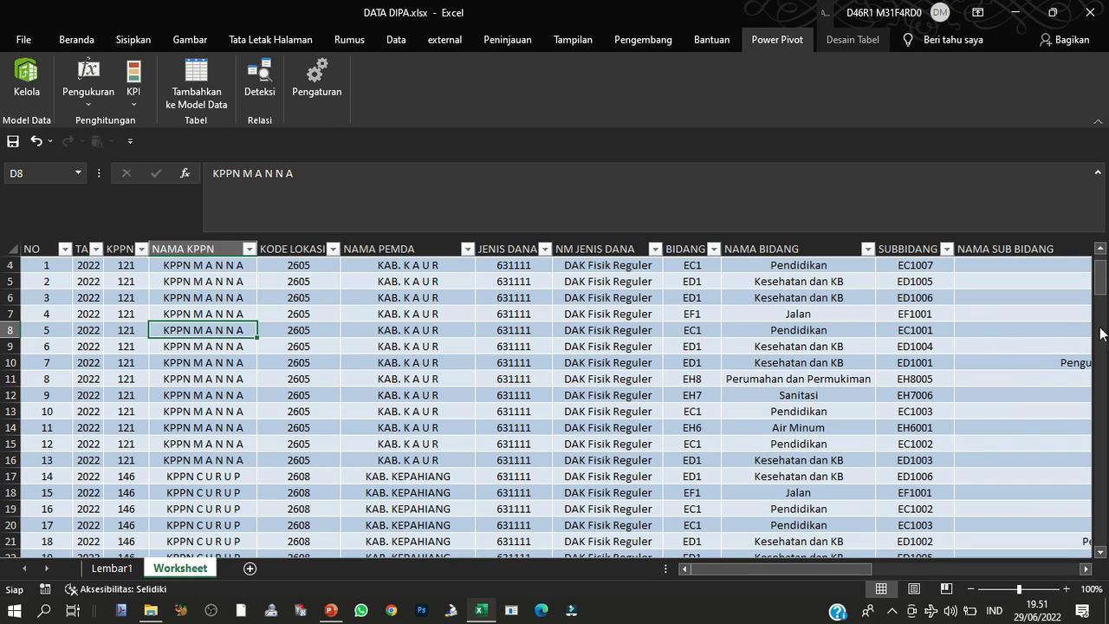
left_click(1102, 7)
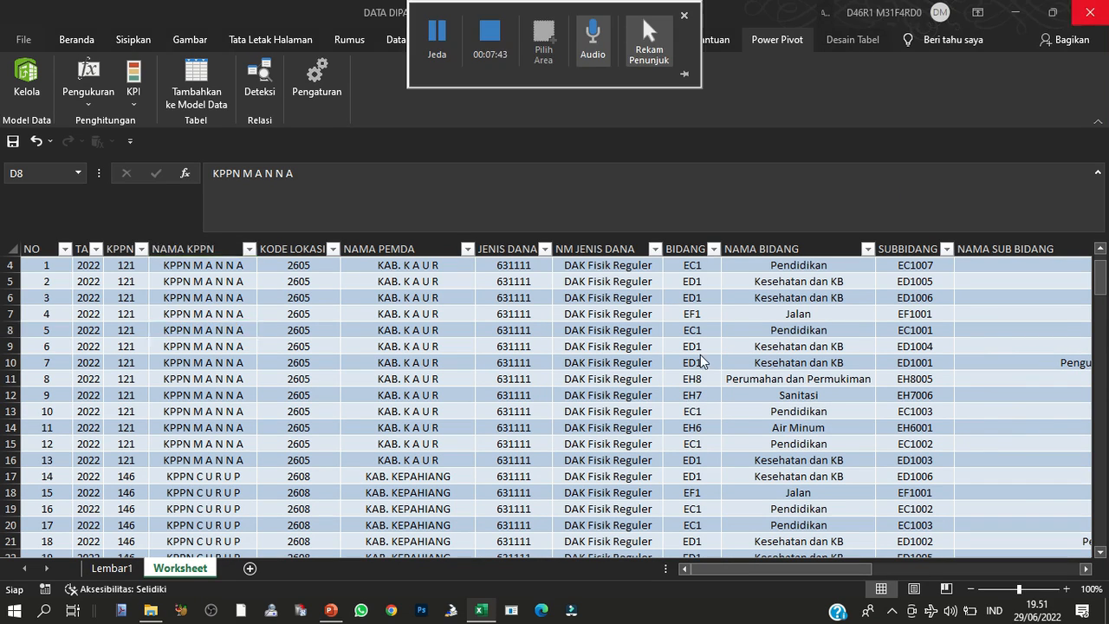
left_click(554, 325)
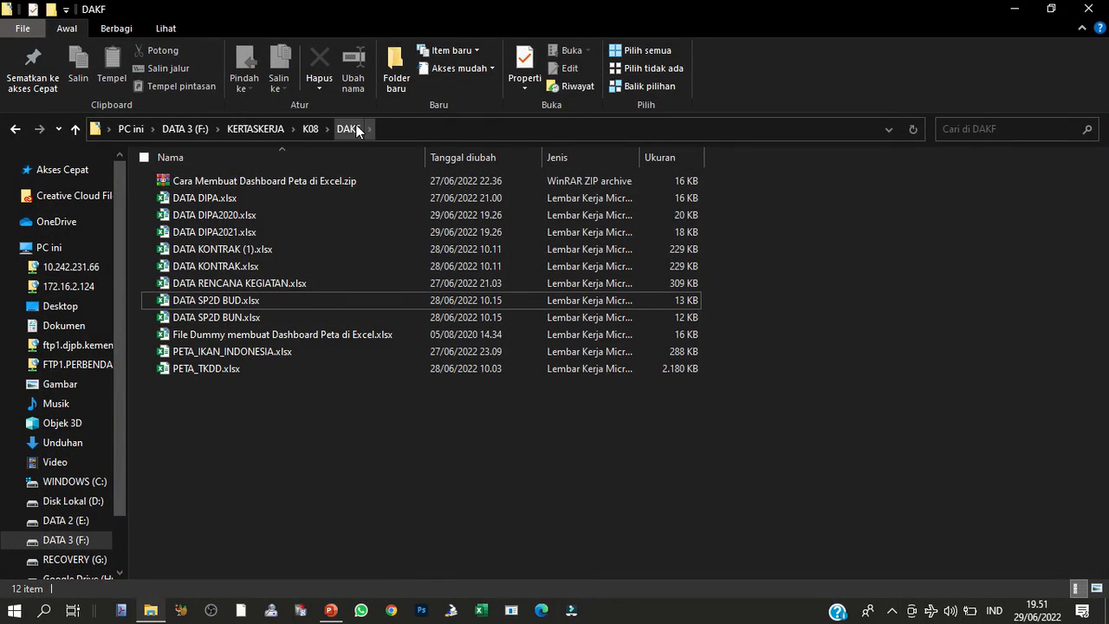
- Start Excel from the DAKF folder window and create a new blank workbook
double_click(216, 300)
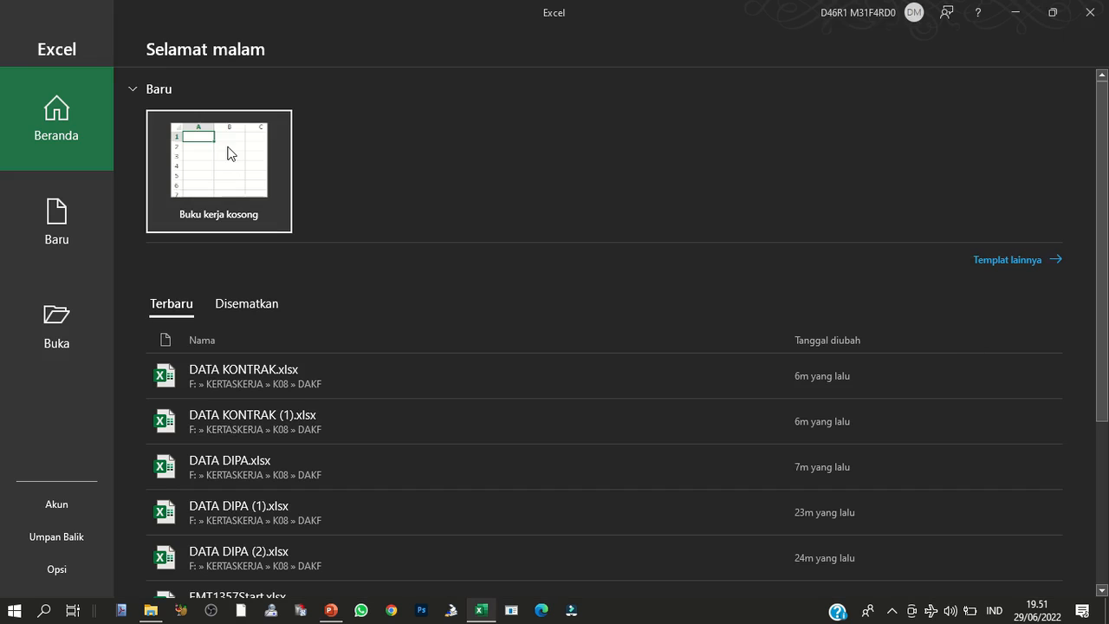
left_click(231, 154)
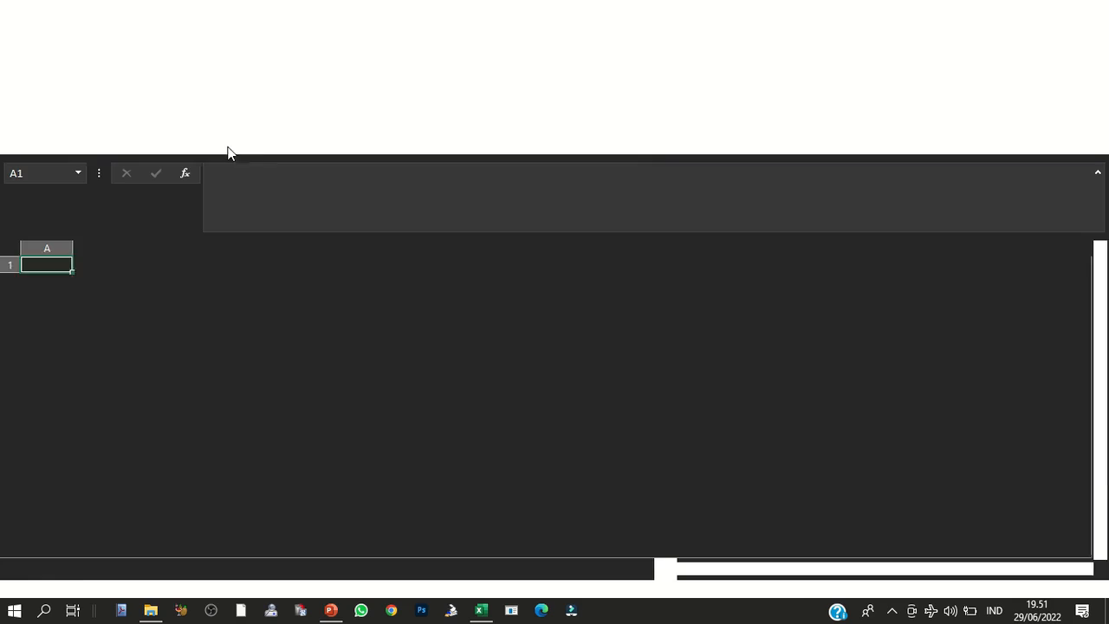
left_click(145, 294)
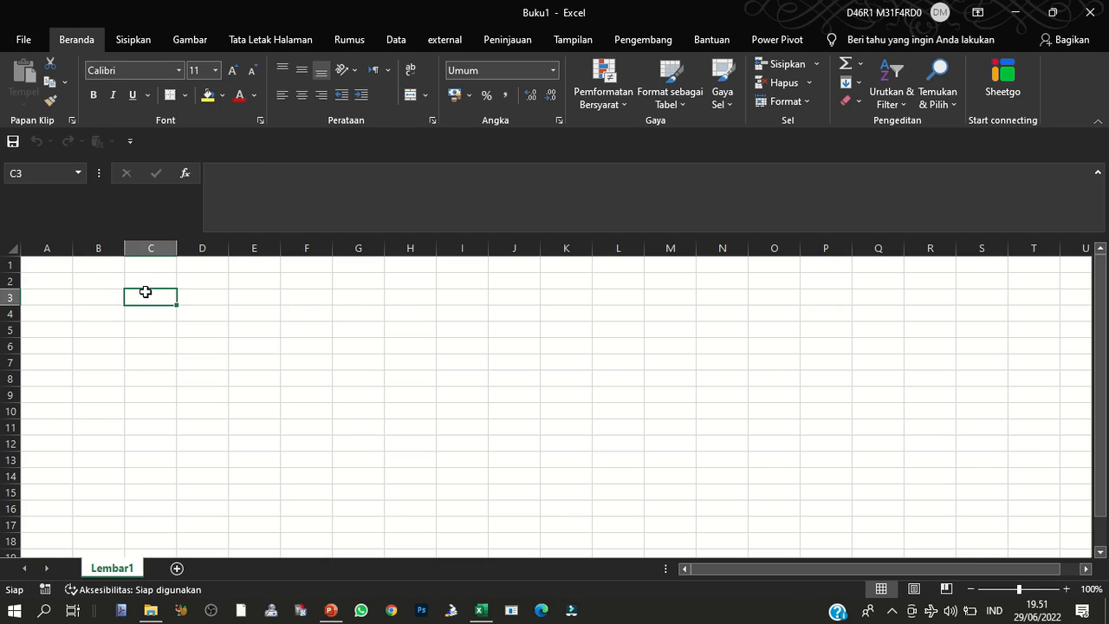
- Open DATA DIPA.xlsx from the DAKF folder alongside the blank workbook
left_click(151, 609)
left_click(296, 198)
double_click(296, 199)
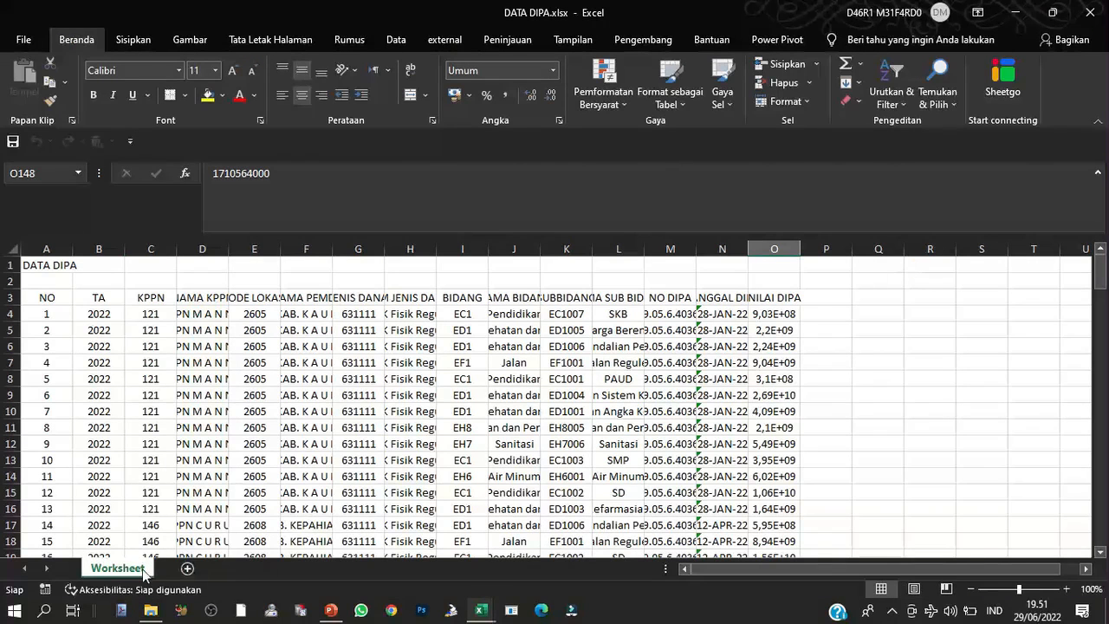
- Copy the Worksheet sheet of DATA DIPA.xlsx into workbook Buku1, before Lembar1, keeping the original in place
right_click(144, 572)
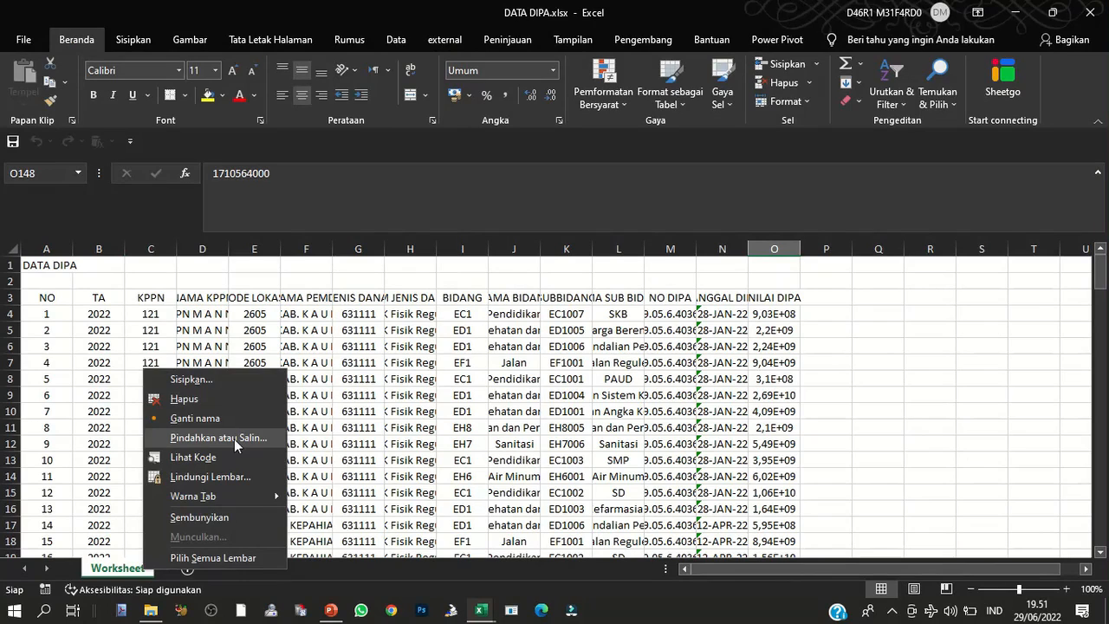
left_click(234, 438)
left_click(343, 399)
left_click(193, 430)
left_click(156, 432)
left_click(156, 523)
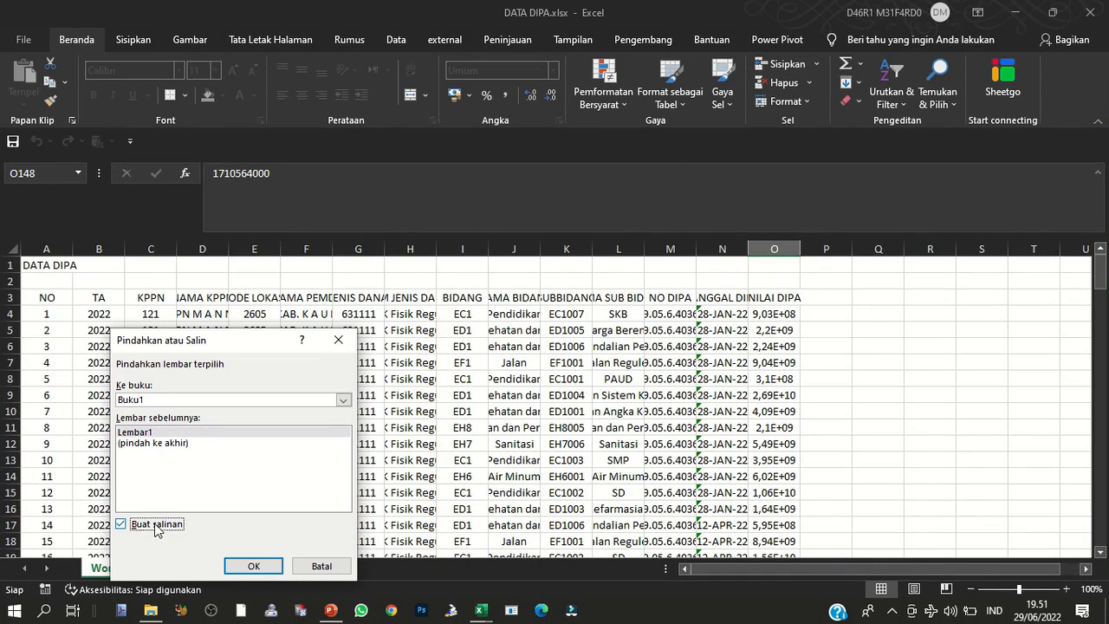
left_click(253, 566)
- Start renaming the copied Worksheet sheet in Buku1
right_click(136, 567)
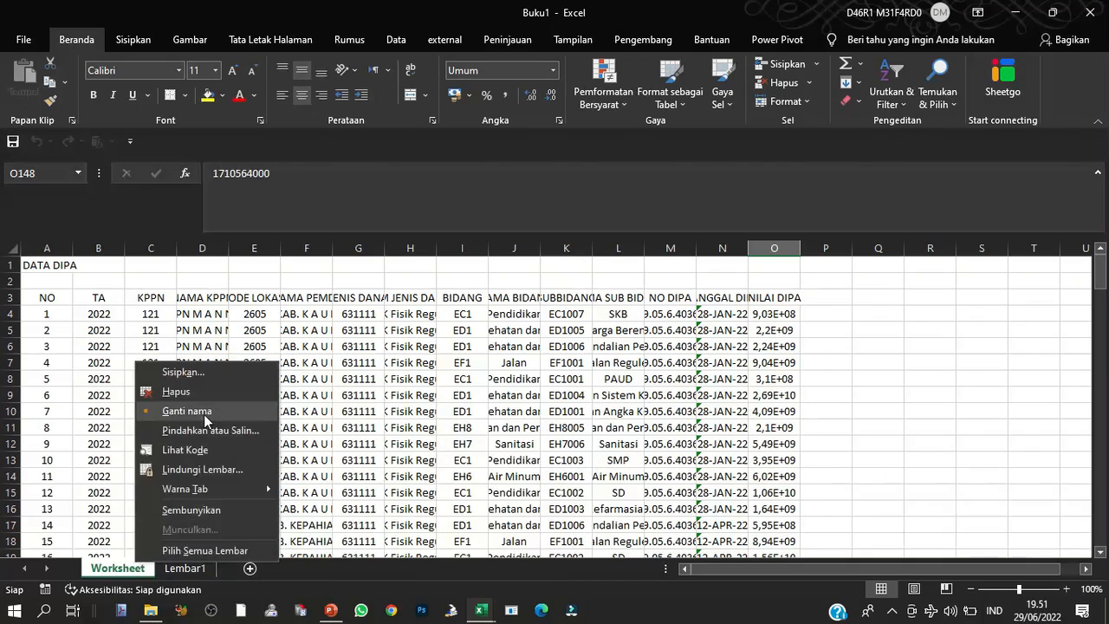